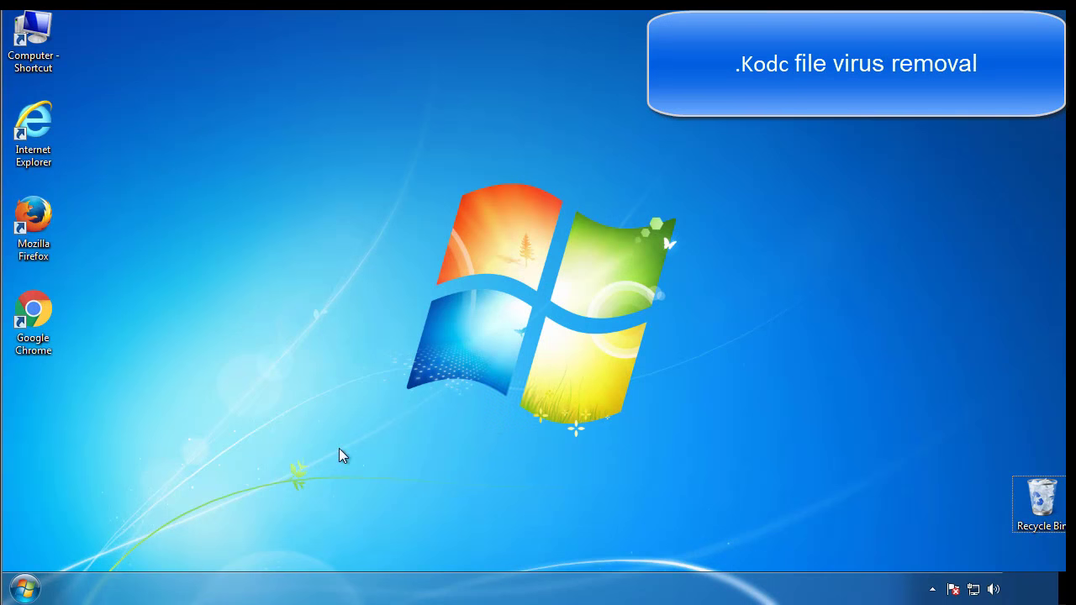
# Through msconfig's Boot tab, enable Safe boot with the Minimal option and apply it.
pyautogui.click(24, 587)
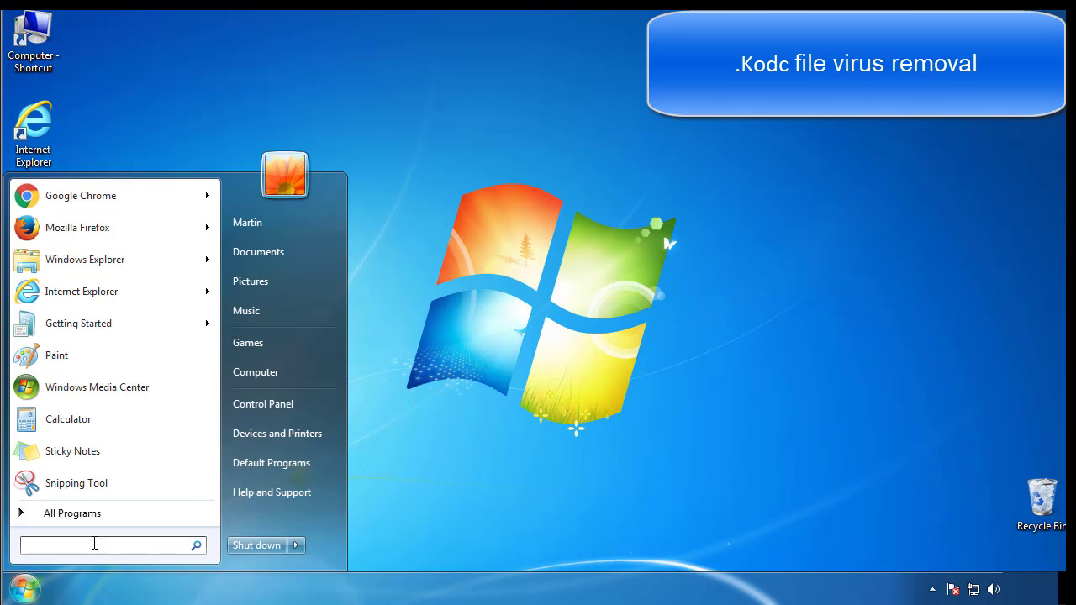
pyautogui.write('msconfig')
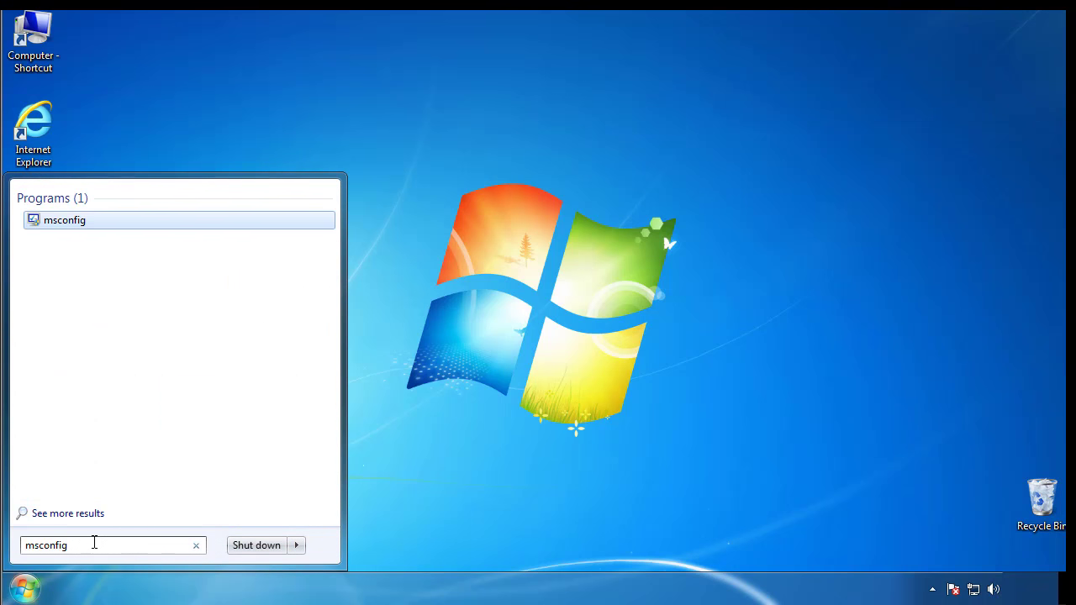
pyautogui.press('Return')
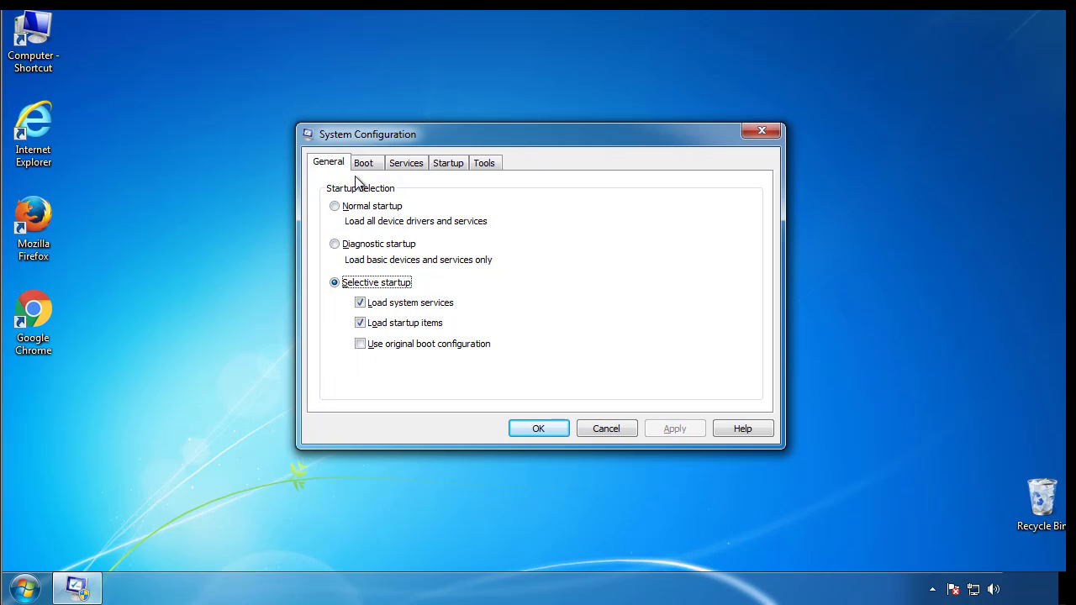
pyautogui.click(364, 164)
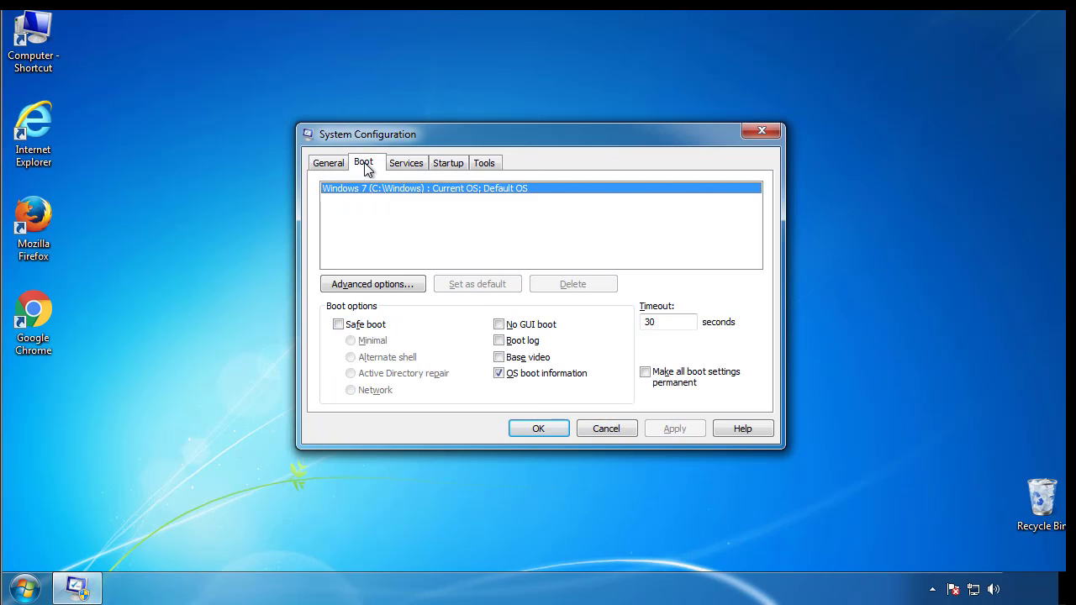
pyautogui.click(338, 324)
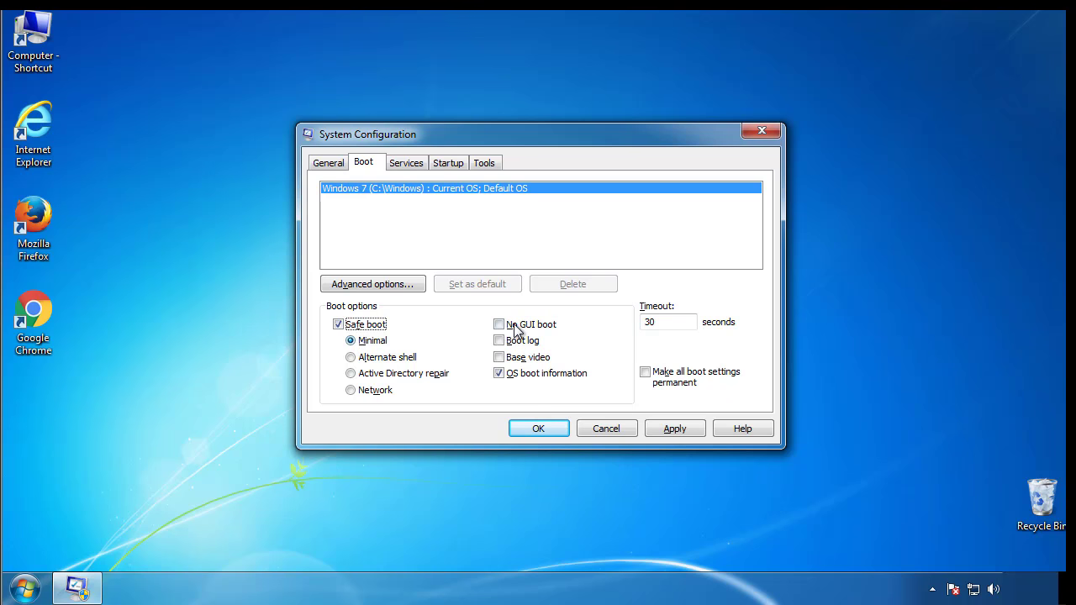
pyautogui.click(545, 428)
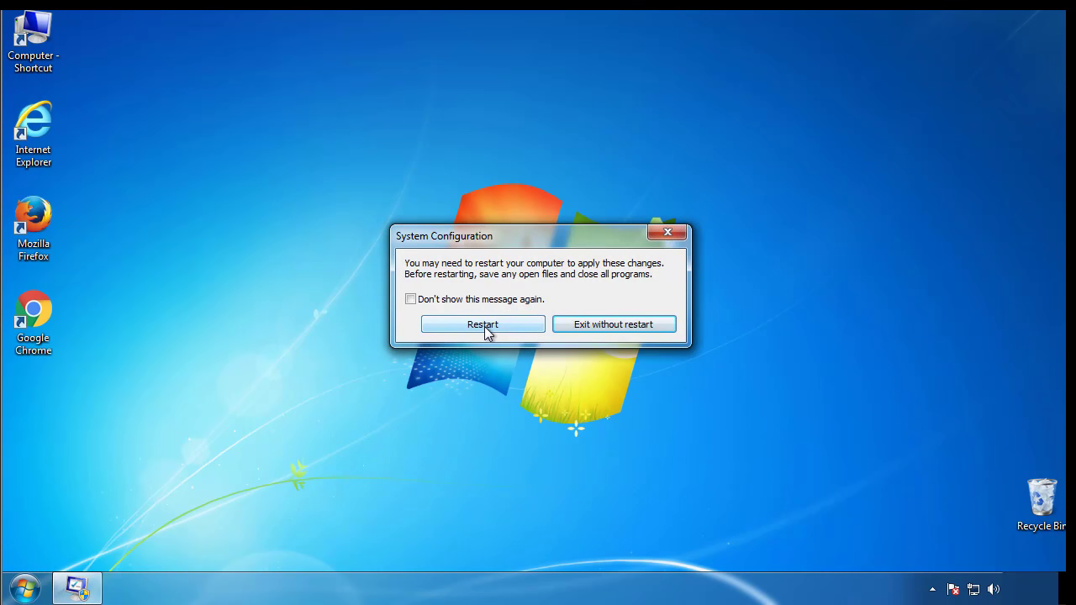
# Restart into Safe Mode, then enable 'Show hidden files, folders, and drives' in Folder Options.
pyautogui.click(485, 328)
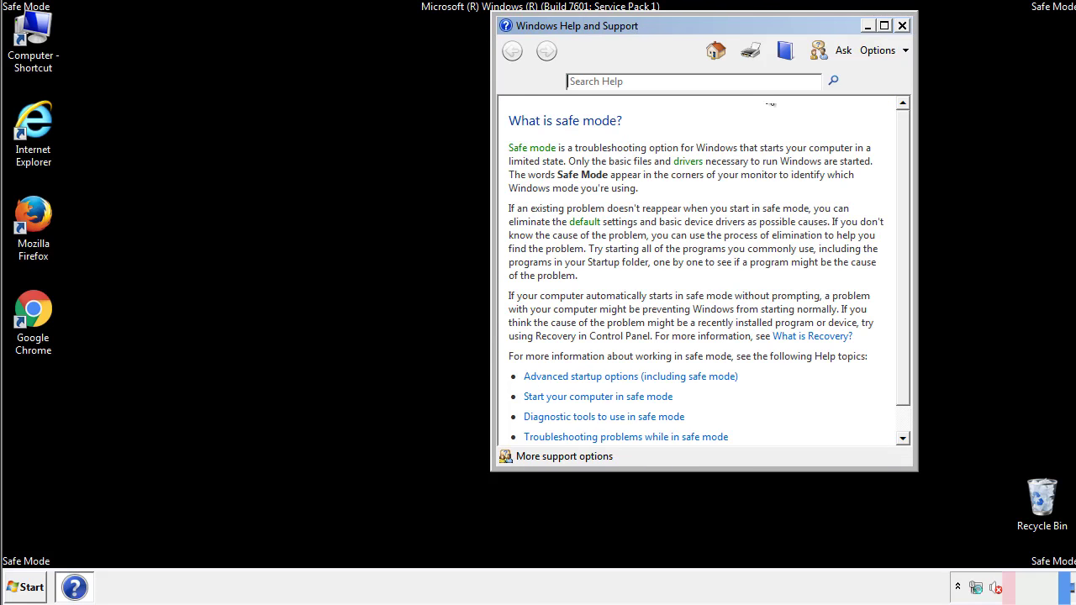
pyautogui.click(902, 25)
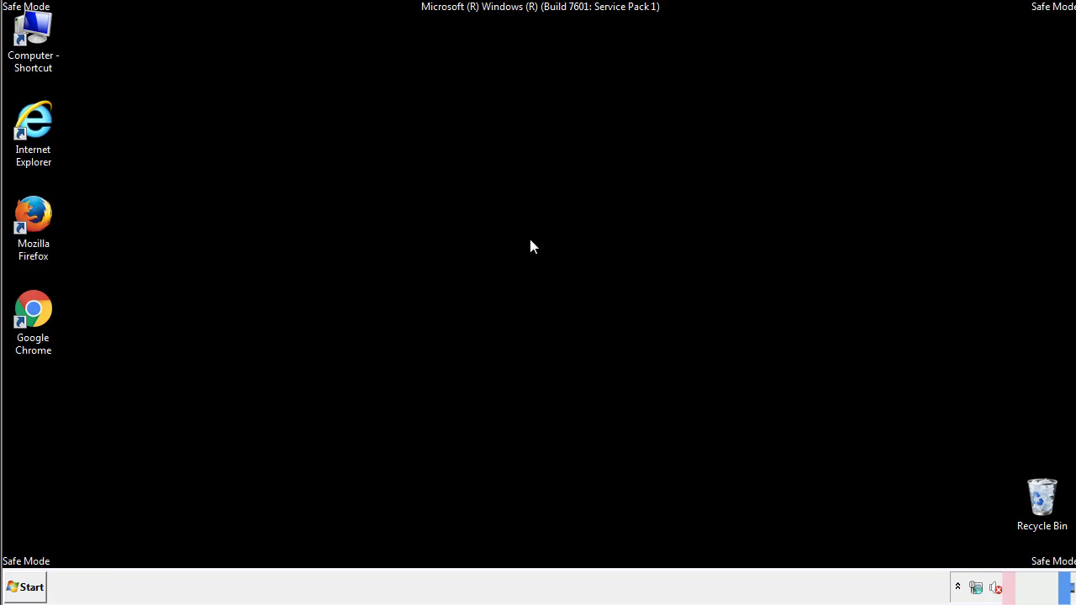
pyautogui.click(32, 586)
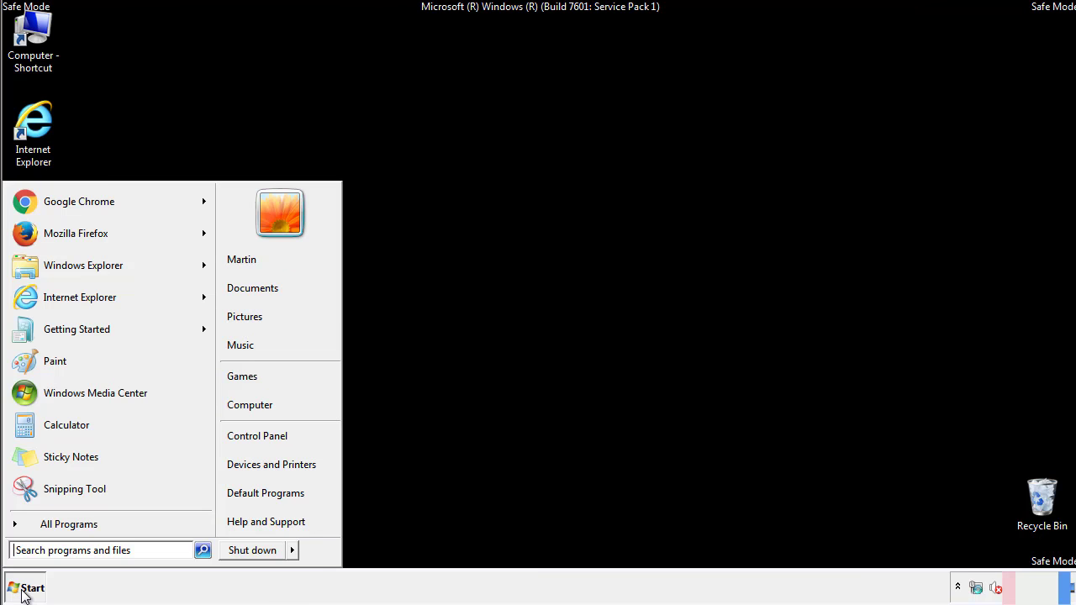
pyautogui.click(269, 436)
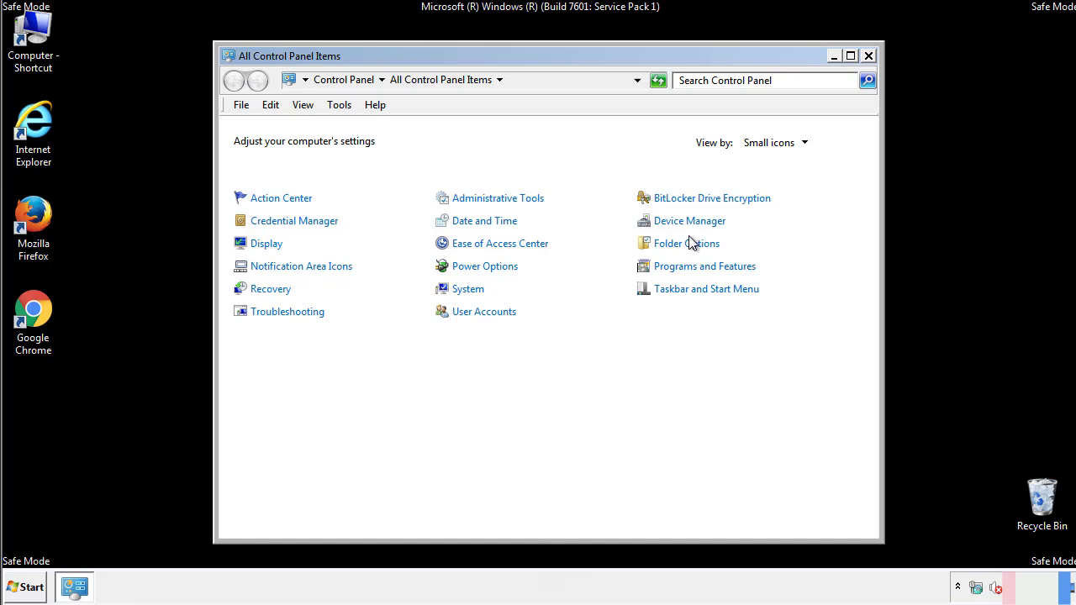
pyautogui.click(690, 245)
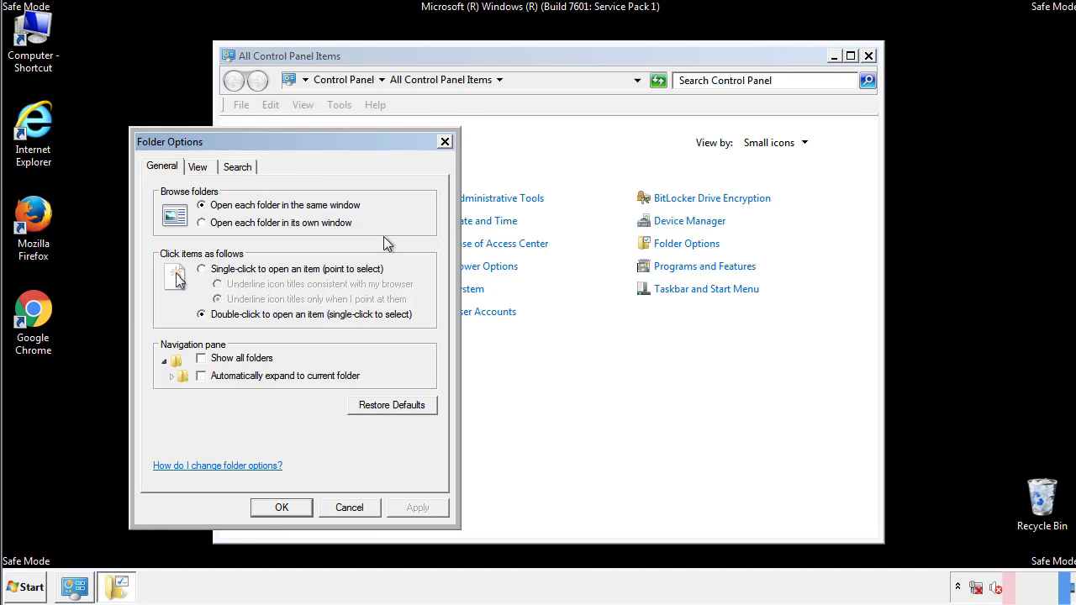
pyautogui.click(201, 169)
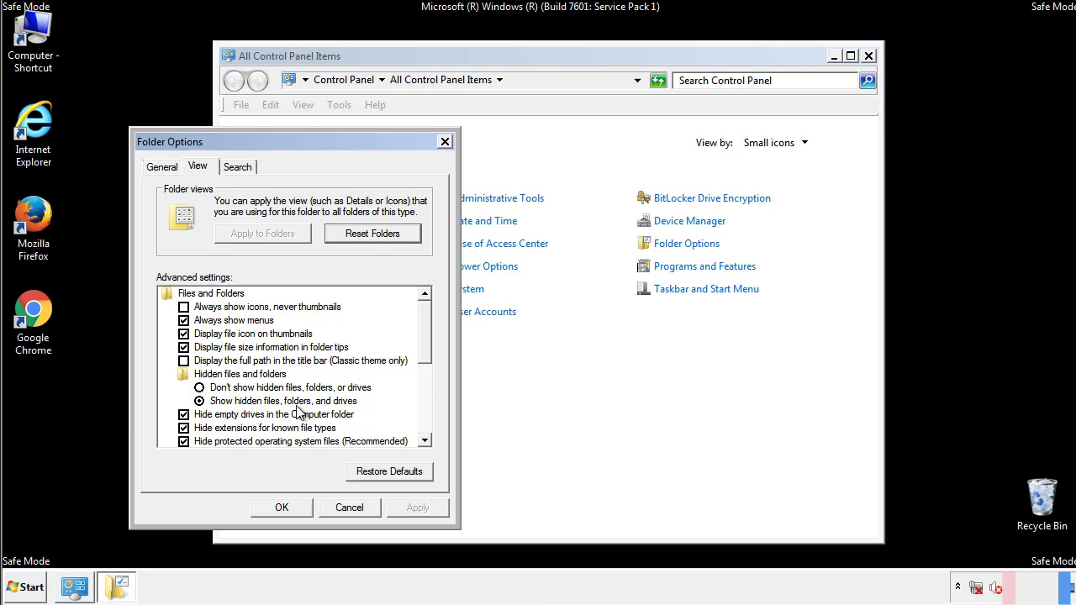
pyautogui.click(282, 507)
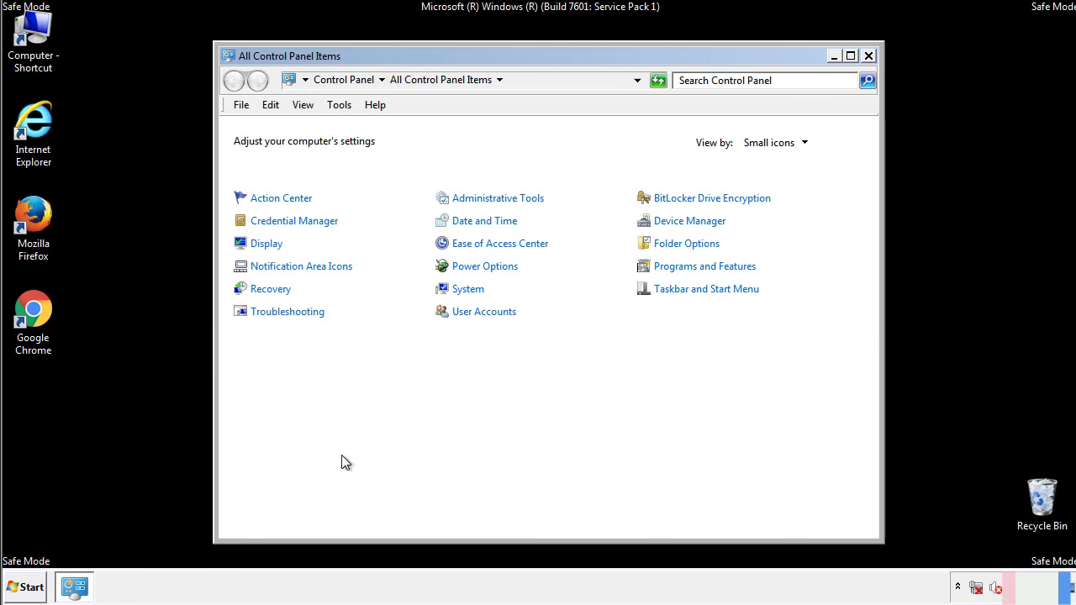
# Close Control Panel and open the C:\Windows folder in Explorer.
pyautogui.click(869, 55)
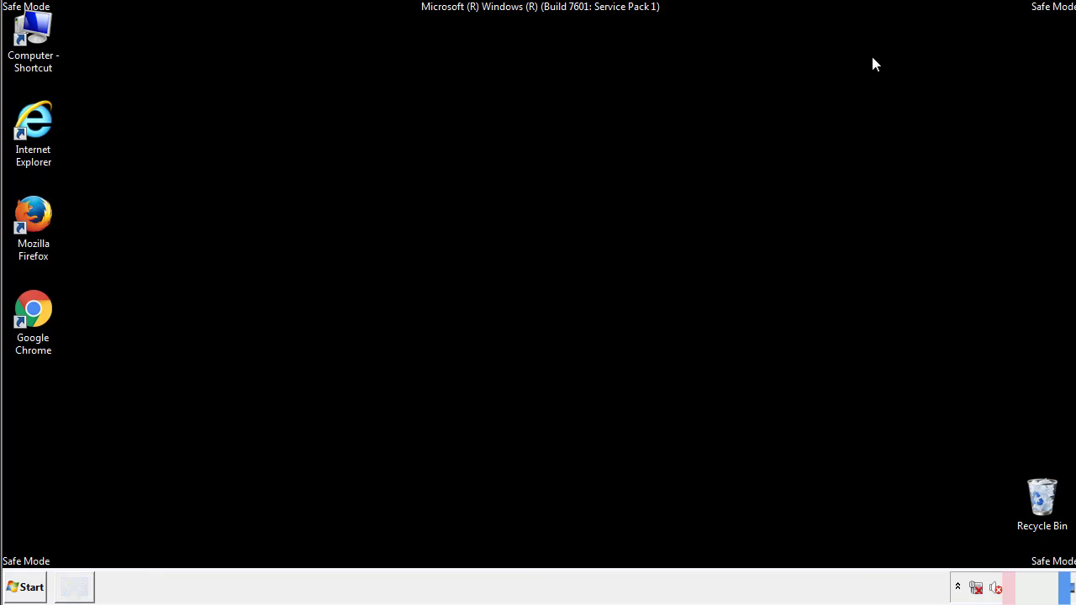
pyautogui.doubleClick(34, 27)
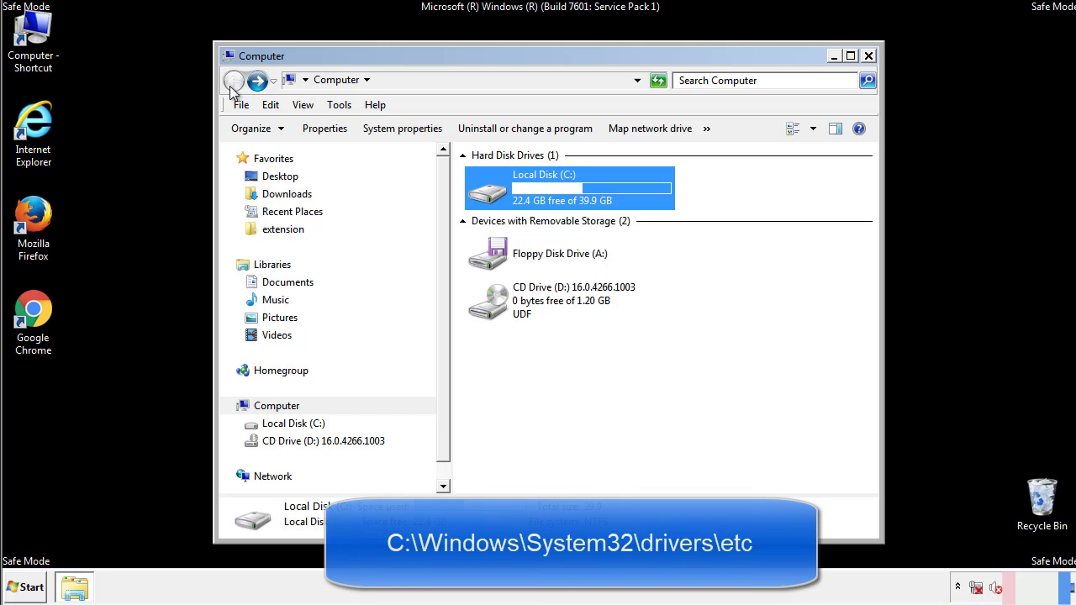
pyautogui.doubleClick(494, 192)
pyautogui.click(490, 310)
pyautogui.doubleClick(490, 310)
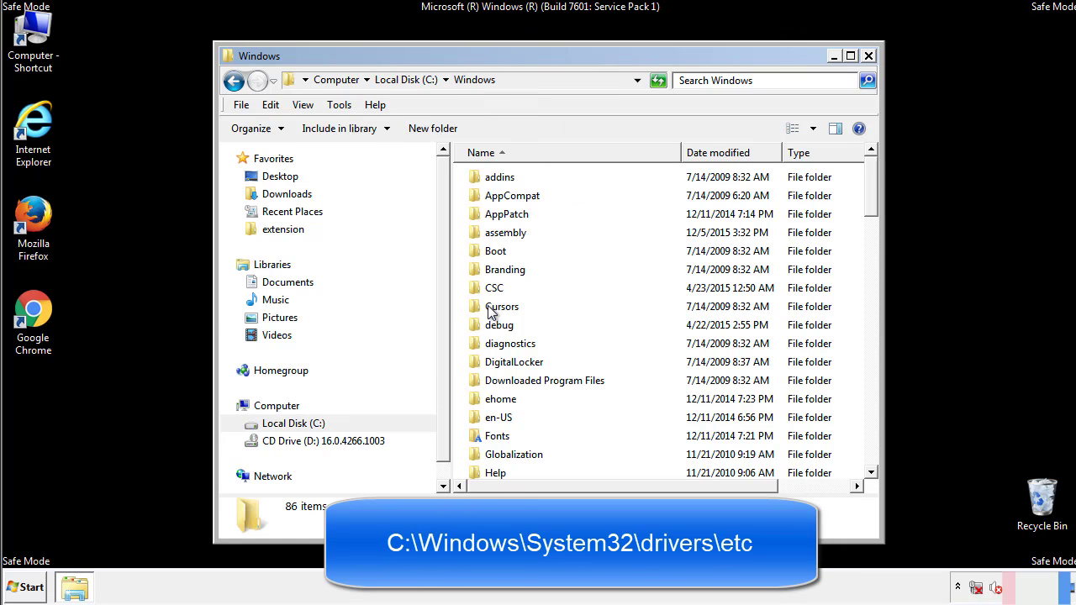
# Browse into System32\drivers\etc and open the hosts file.
pyautogui.scroll(-2, 494, 376)
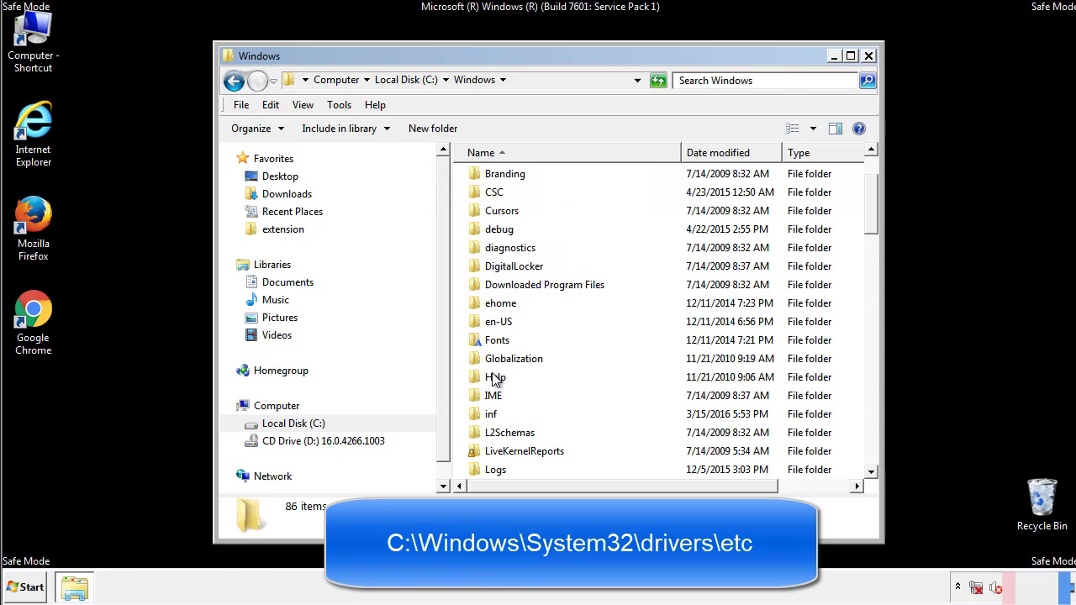
pyautogui.scroll(-7, 496, 380)
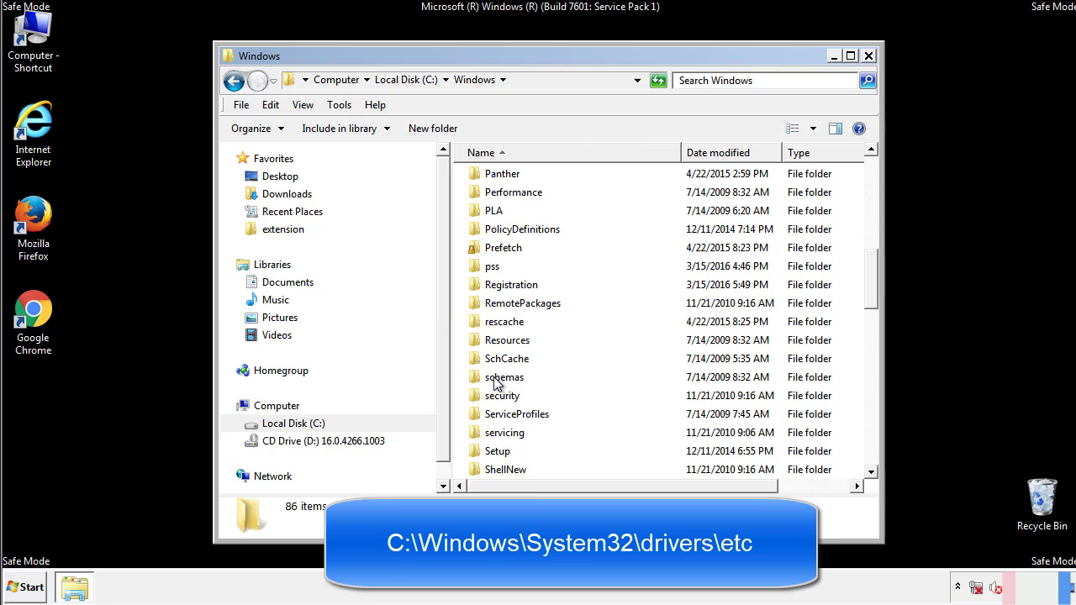
pyautogui.scroll(-2, 495, 380)
pyautogui.doubleClick(508, 436)
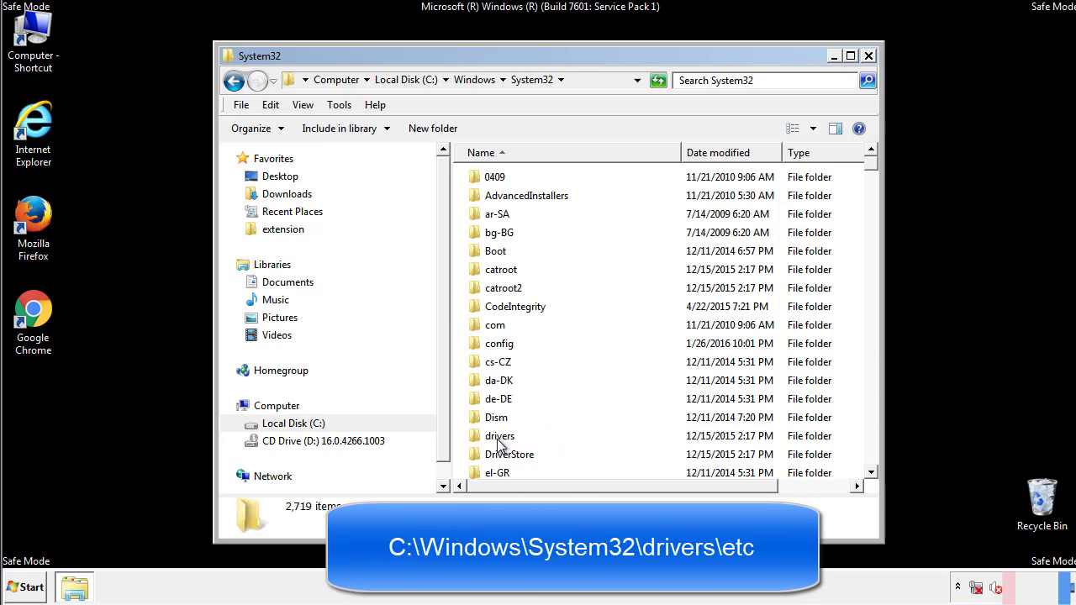
pyautogui.doubleClick(499, 437)
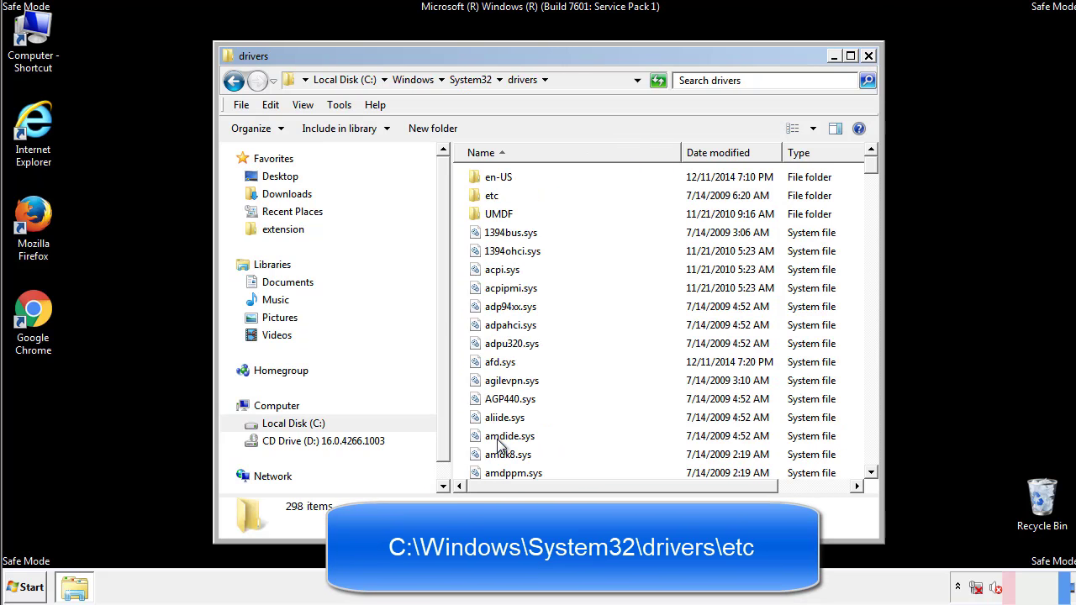
pyautogui.doubleClick(486, 199)
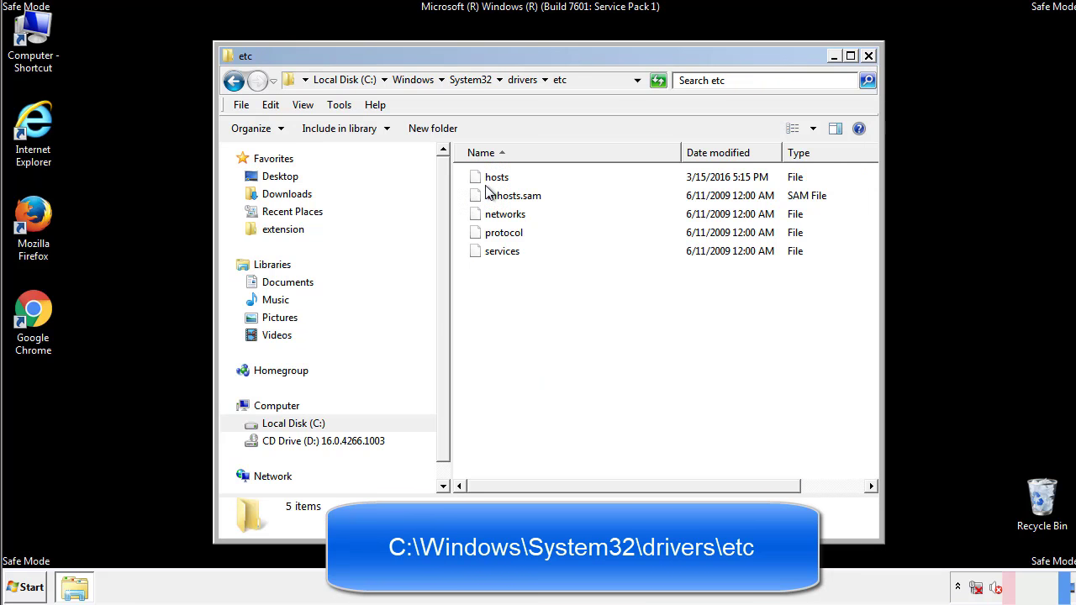
pyautogui.doubleClick(492, 178)
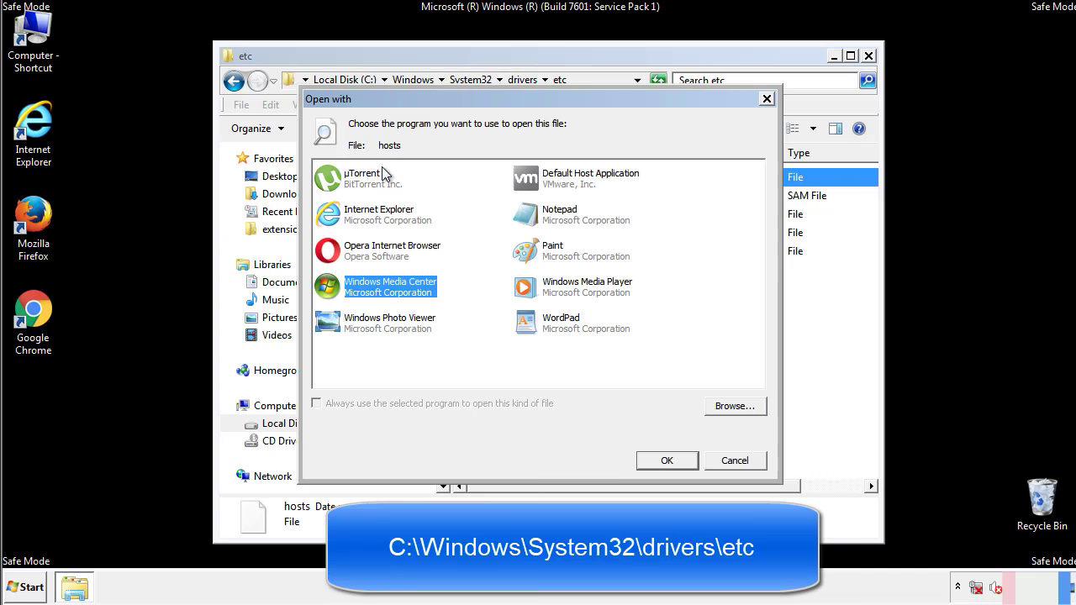
# Open the hosts file in Notepad and bring its window fully on screen.
pyautogui.click(544, 221)
pyautogui.click(666, 461)
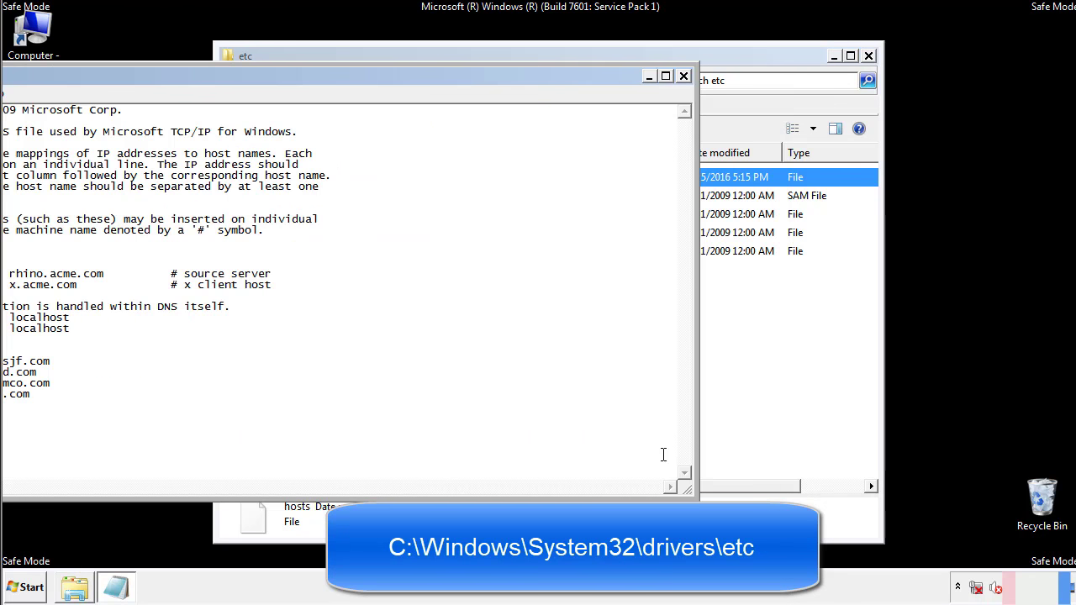
pyautogui.moveTo(440, 76); pyautogui.dragTo(685, 91)
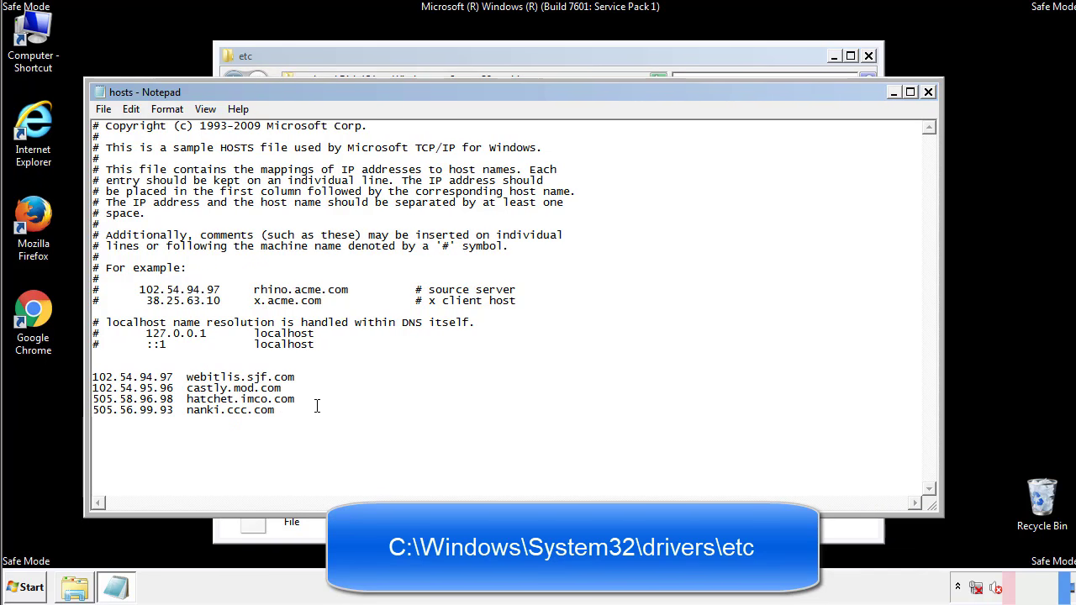
# Delete the four custom host entries, then save and close Notepad.
pyautogui.moveTo(300, 412); pyautogui.dragTo(92, 378)
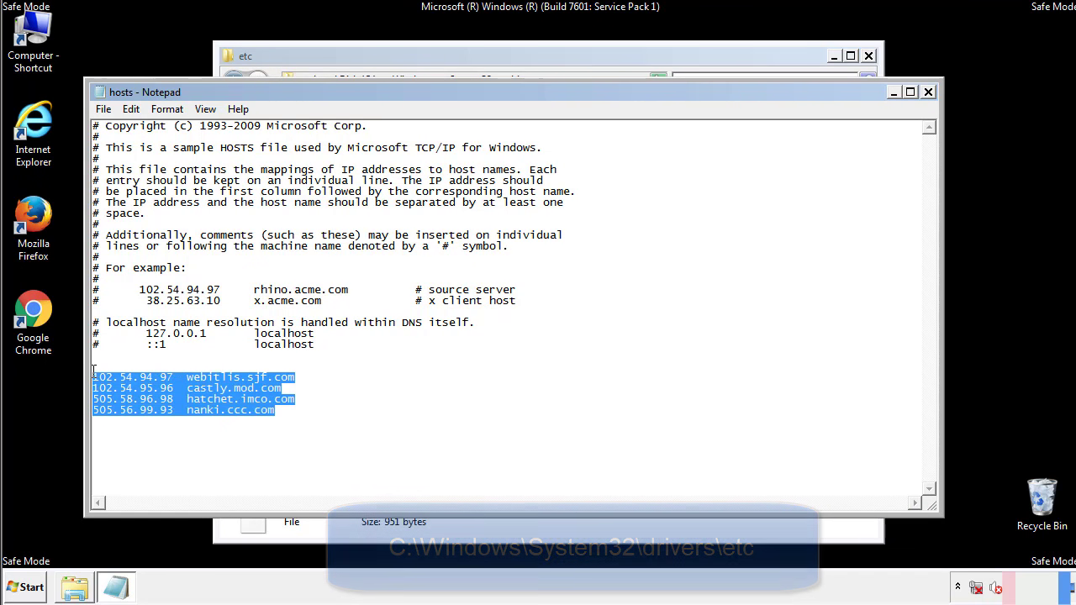
pyautogui.press('Delete')
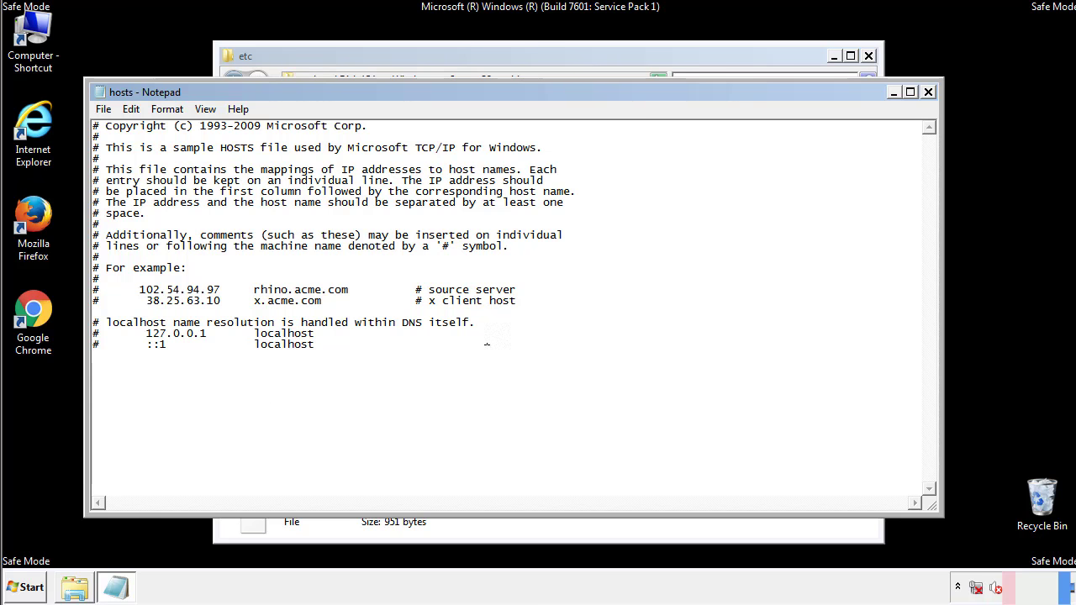
pyautogui.click(929, 92)
pyautogui.click(474, 307)
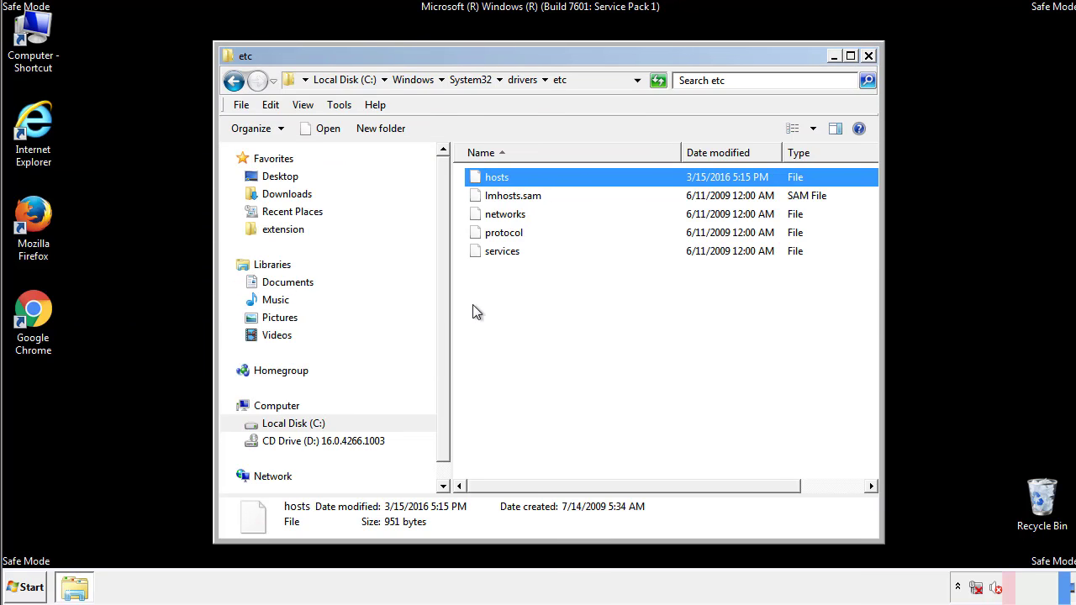
pyautogui.click(473, 313)
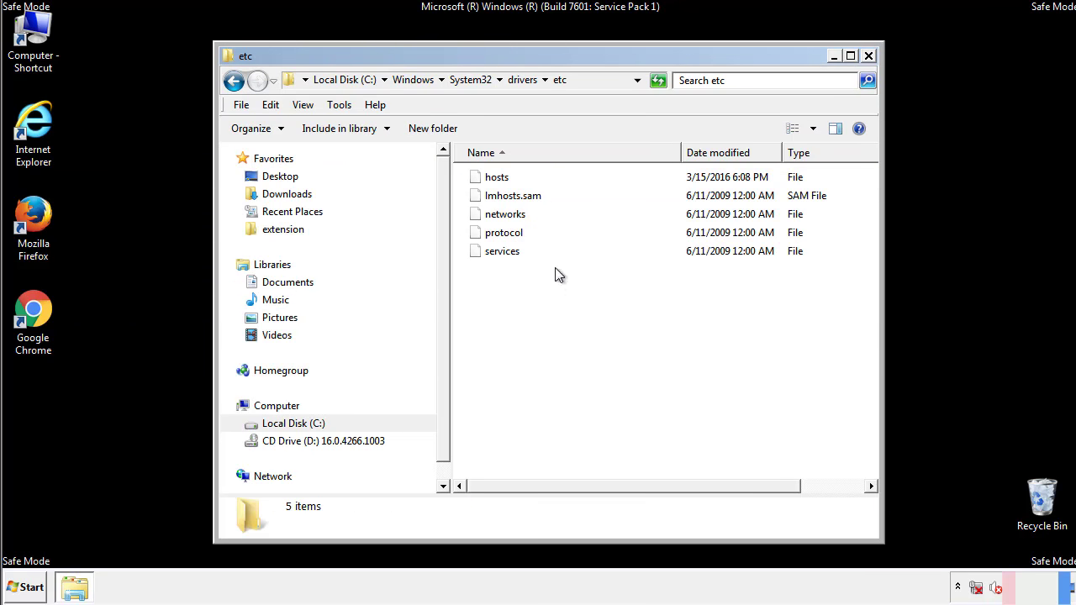
# Close the etc window and open the Startup folder from All Programs.
pyautogui.click(868, 56)
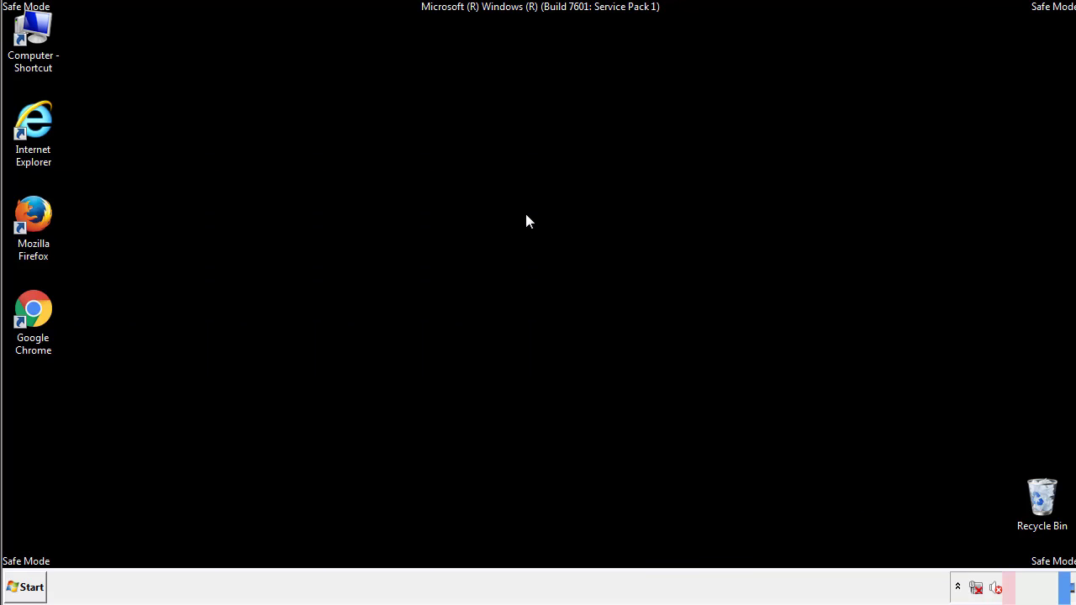
pyautogui.click(27, 588)
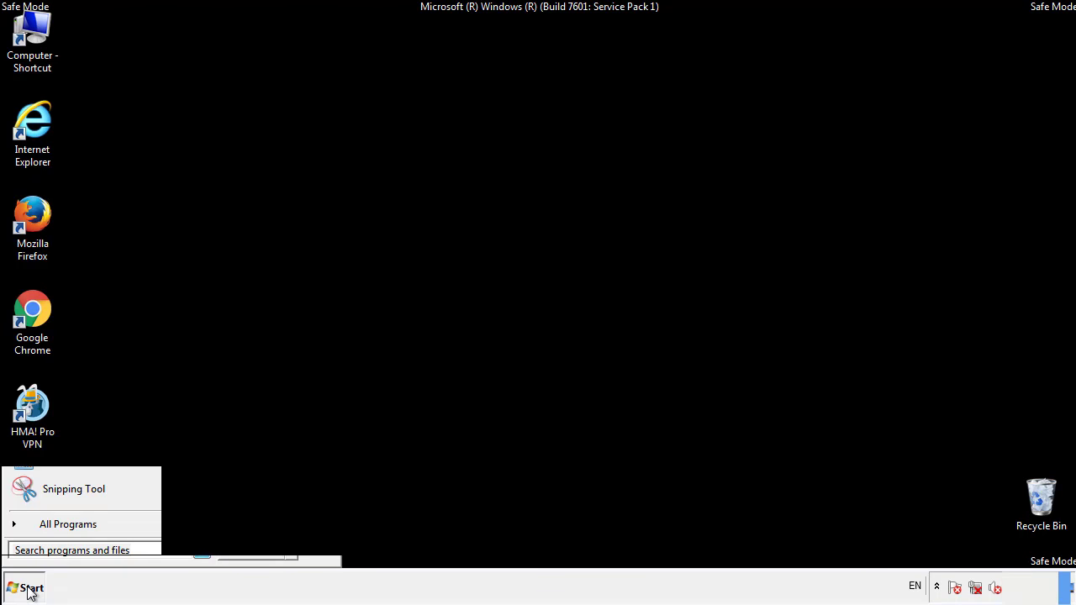
pyautogui.click(48, 530)
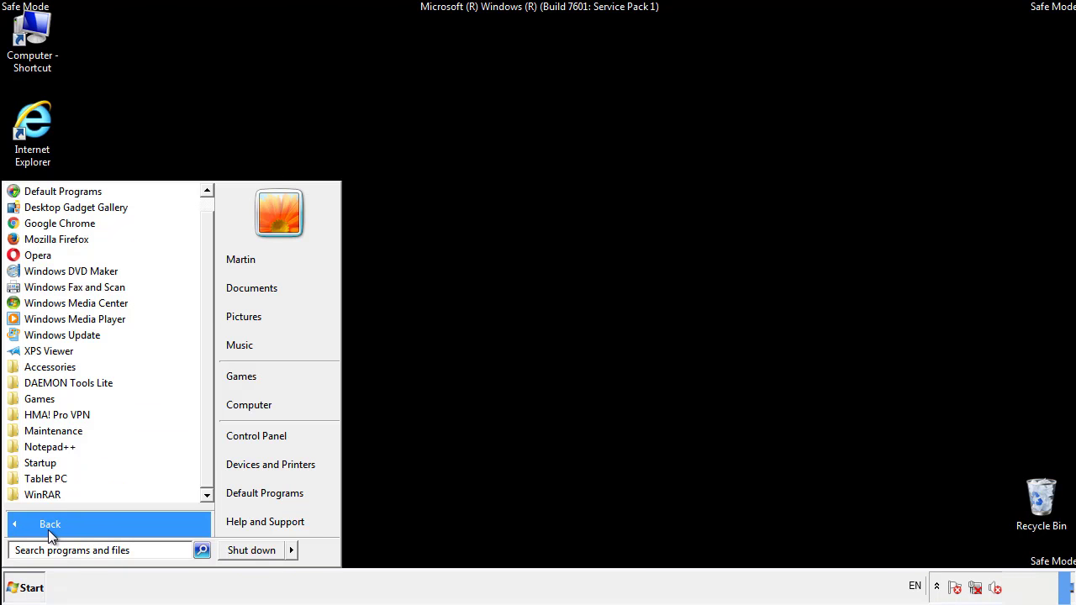
pyautogui.rightClick(46, 464)
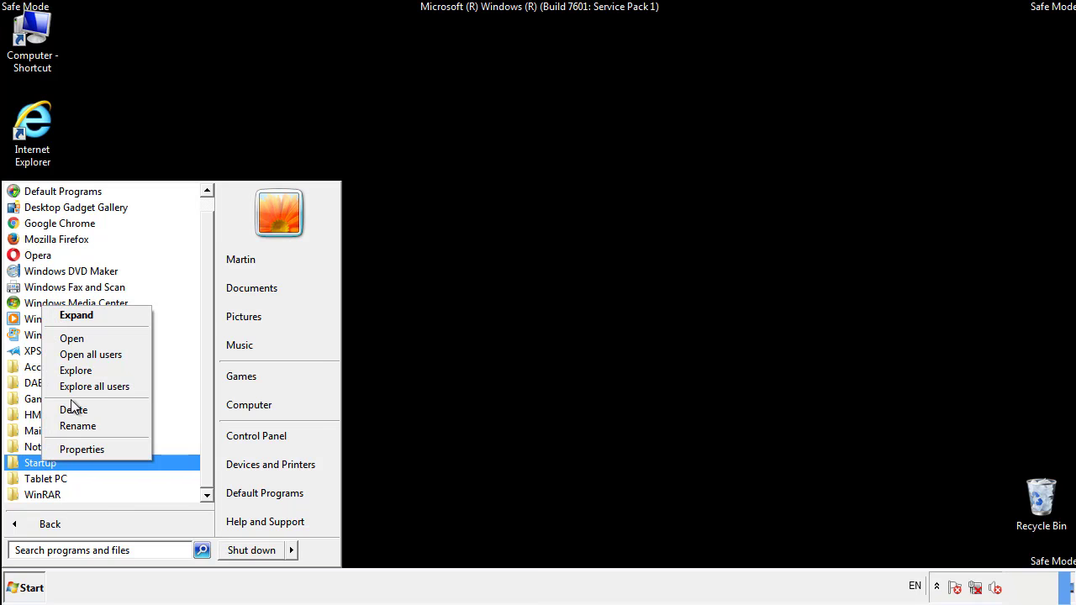
pyautogui.click(80, 337)
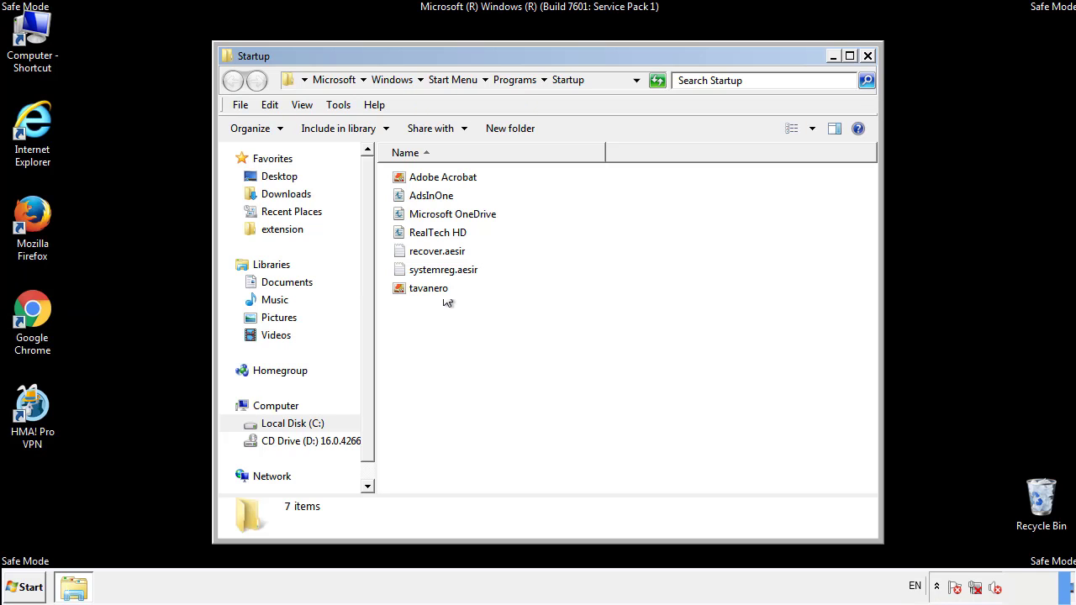
# Delete AdsInOne, recover.aesir, systemreg.aesir and tavanero from Startup, then close the folder.
pyautogui.click(435, 195)
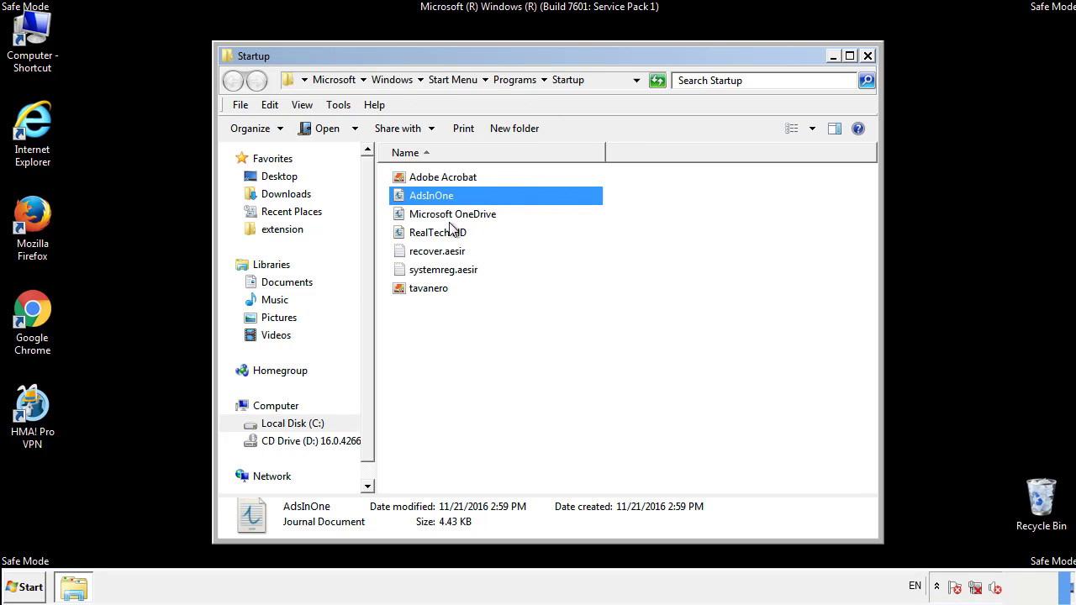
pyautogui.keyDown('ctrl'); pyautogui.click(437, 252); pyautogui.keyUp('ctrl')
pyautogui.keyDown('ctrl'); pyautogui.click(444, 270); pyautogui.keyUp('ctrl')
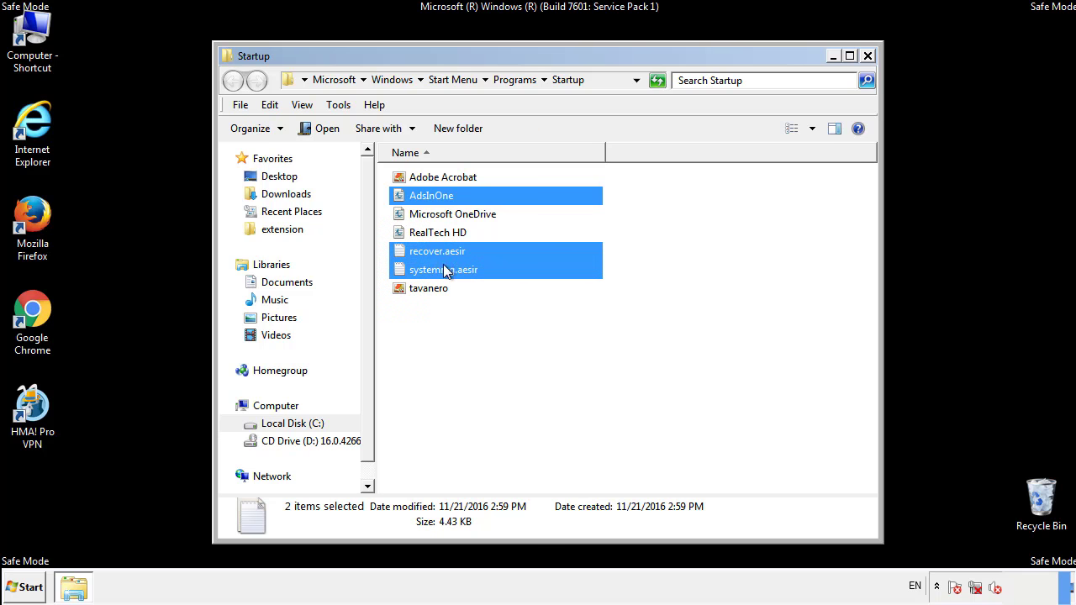
pyautogui.keyDown('ctrl'); pyautogui.click(430, 287); pyautogui.keyUp('ctrl')
pyautogui.rightClick(425, 289)
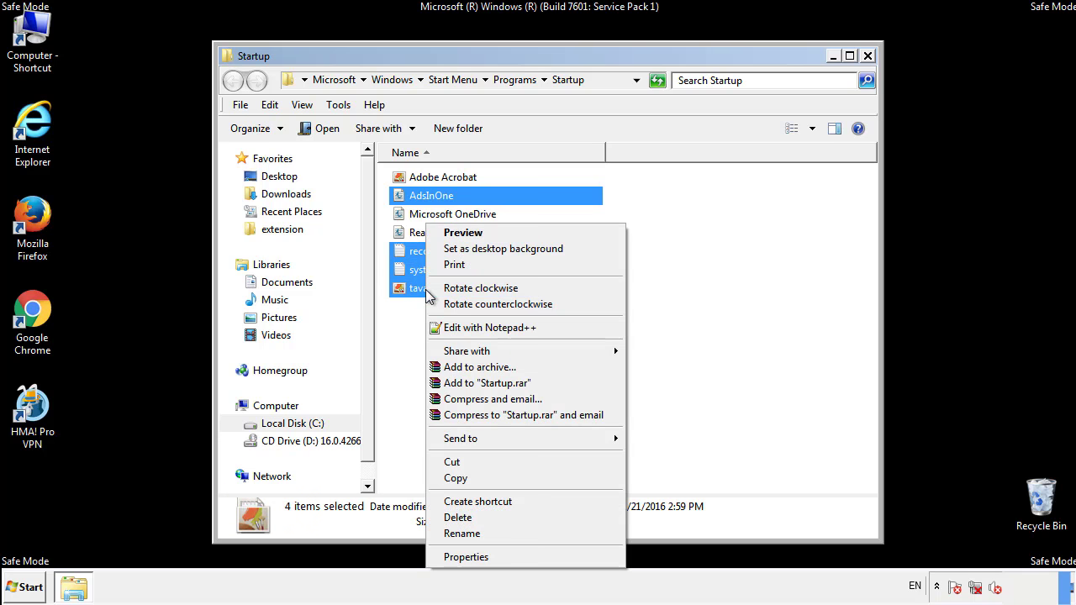
pyautogui.click(451, 517)
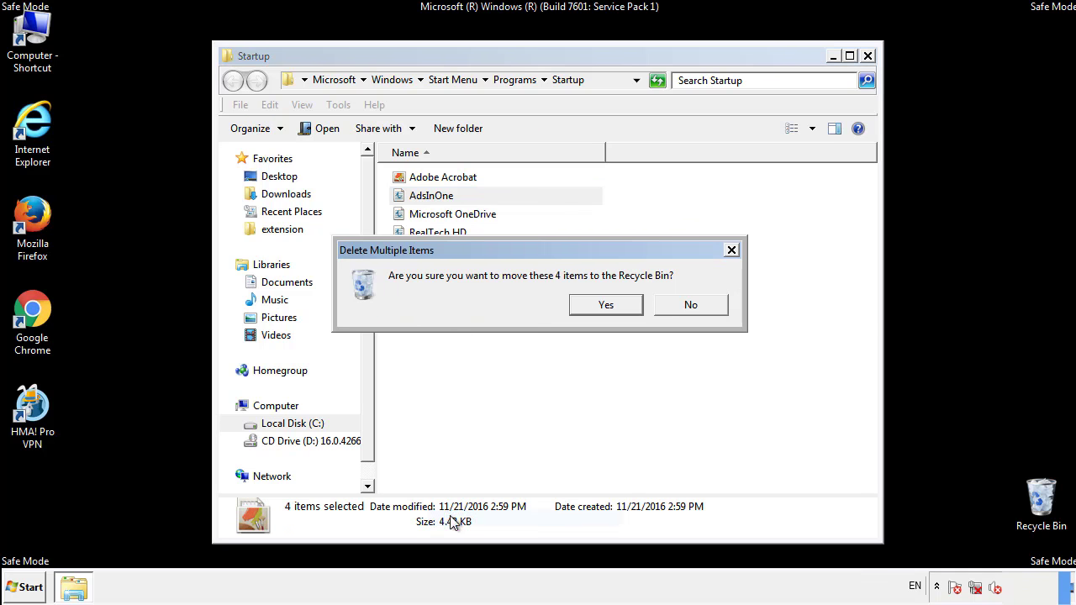
pyautogui.click(602, 306)
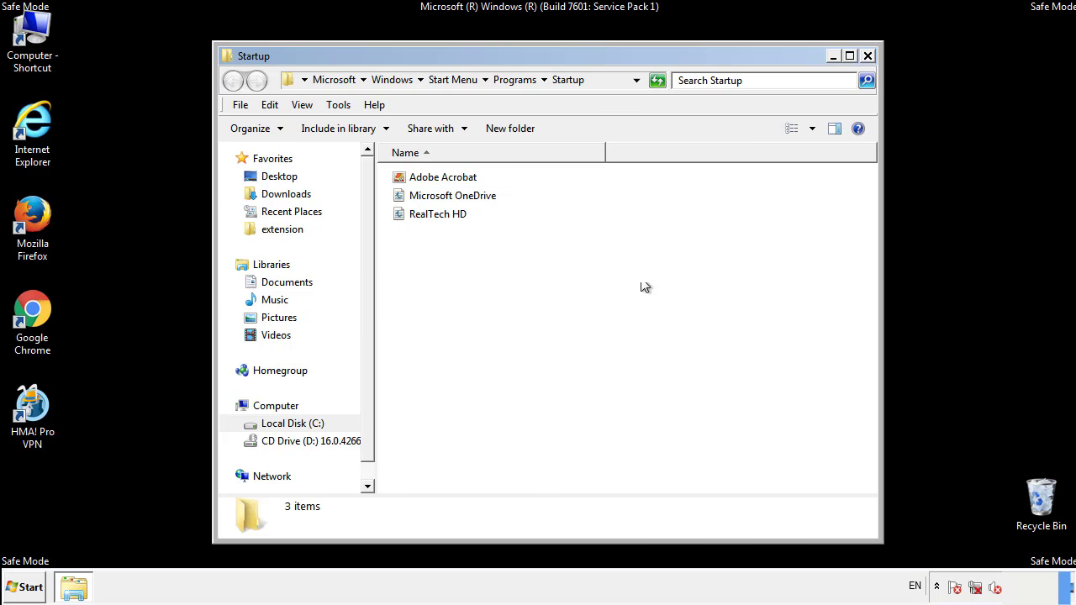
pyautogui.click(870, 67)
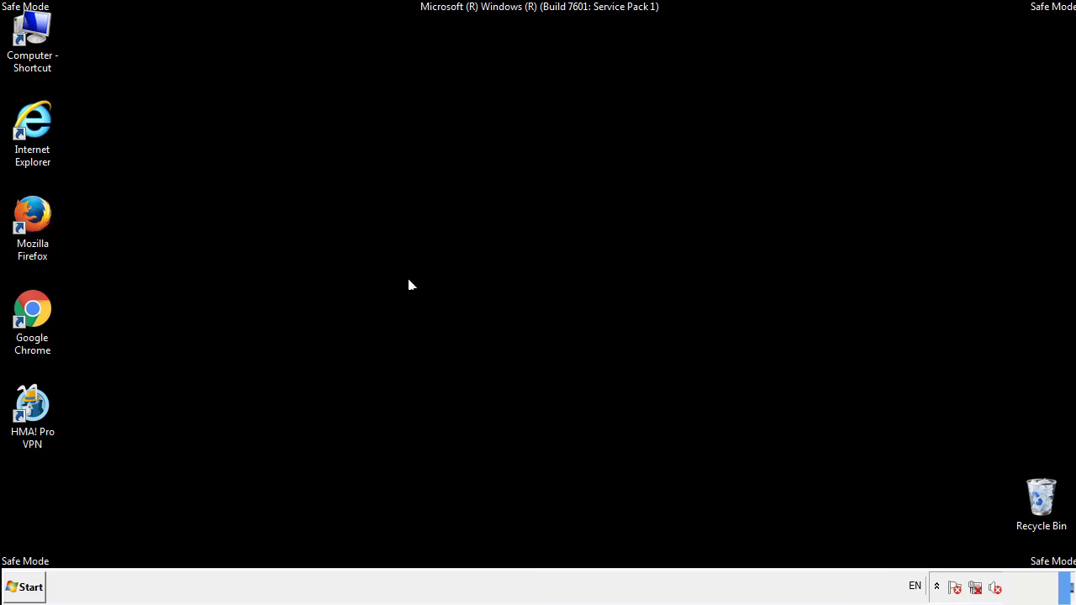
# Launch Registry Editor by searching for regedit.
pyautogui.click(25, 591)
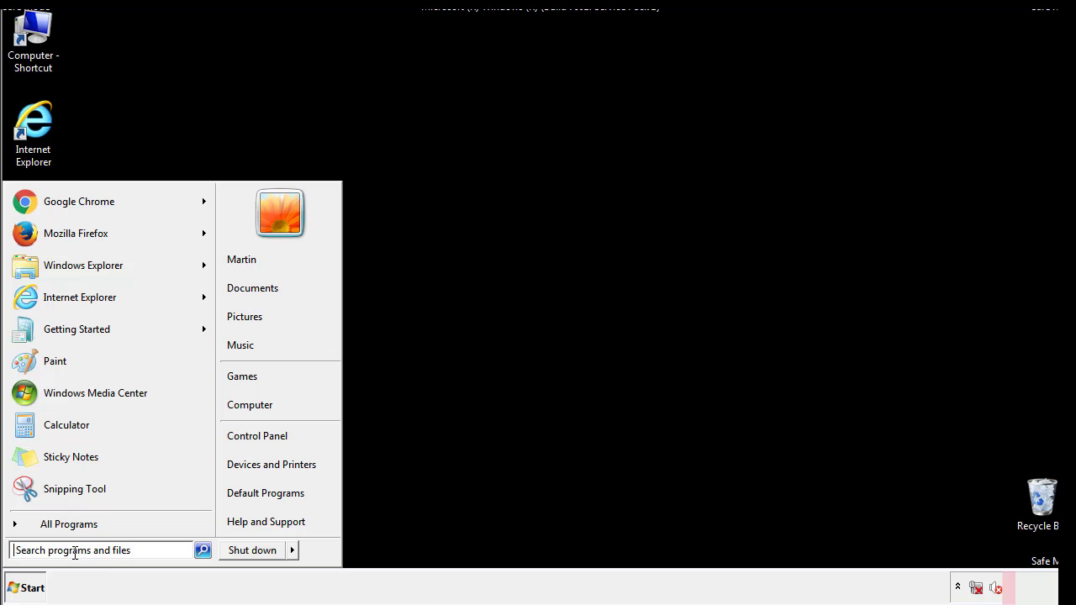
pyautogui.write('reged')
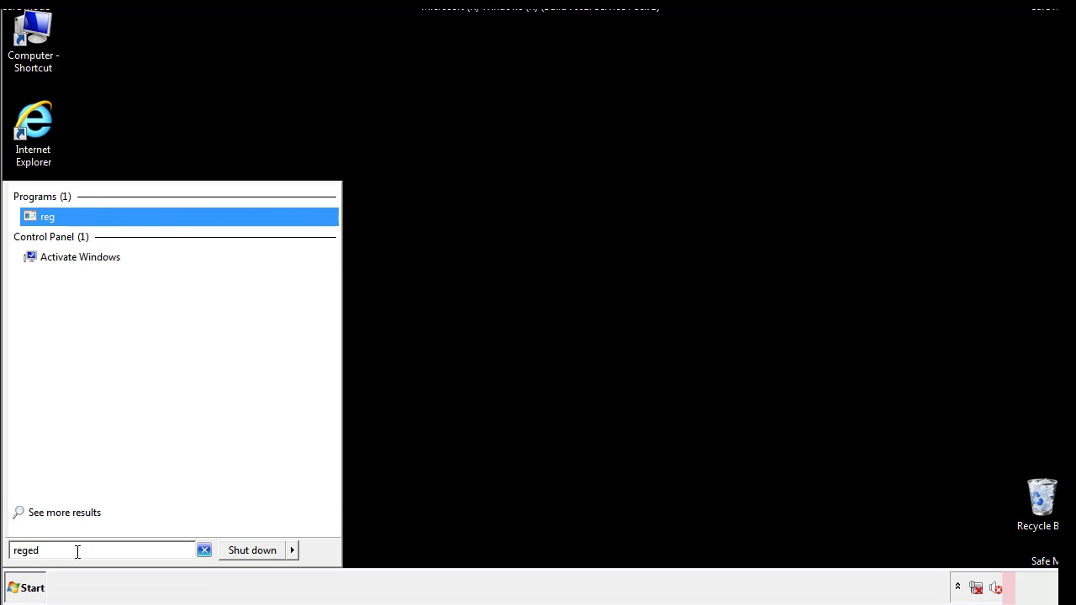
pyautogui.write('it')
pyautogui.press('Return')
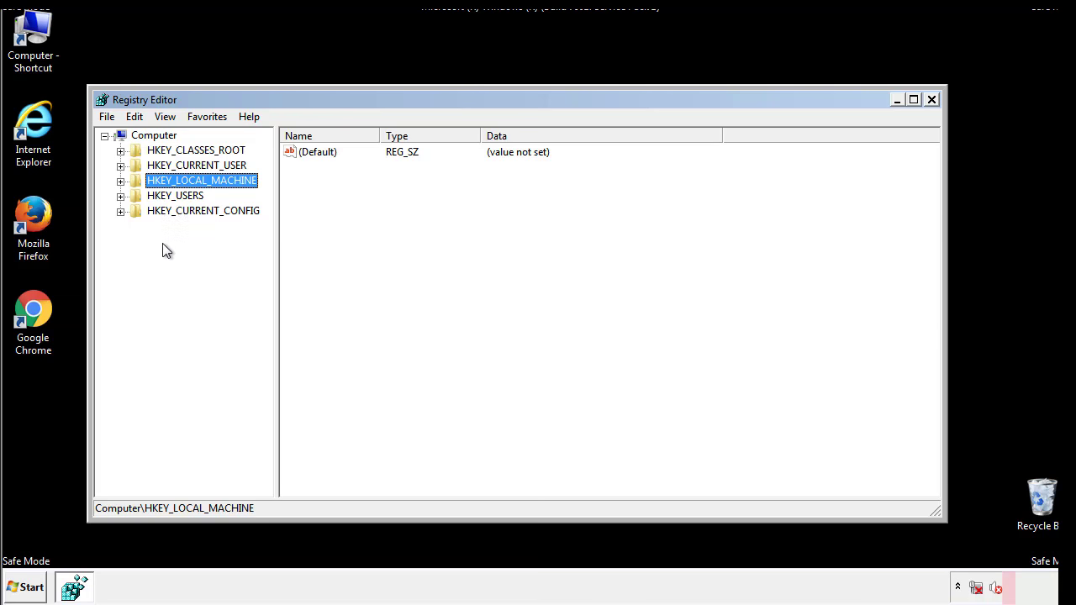
# Expand HKEY_LOCAL_MACHINE\SOFTWARE\Microsoft\Windows down to CurrentVersion.
pyautogui.click(121, 181)
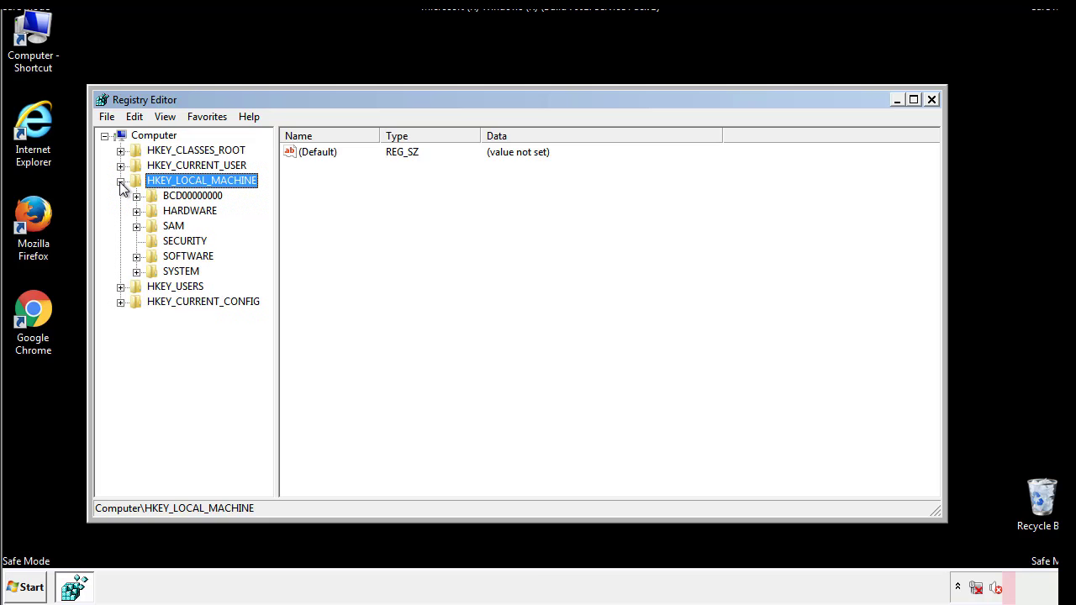
pyautogui.click(136, 256)
pyautogui.moveTo(265, 248); pyautogui.dragTo(266, 278)
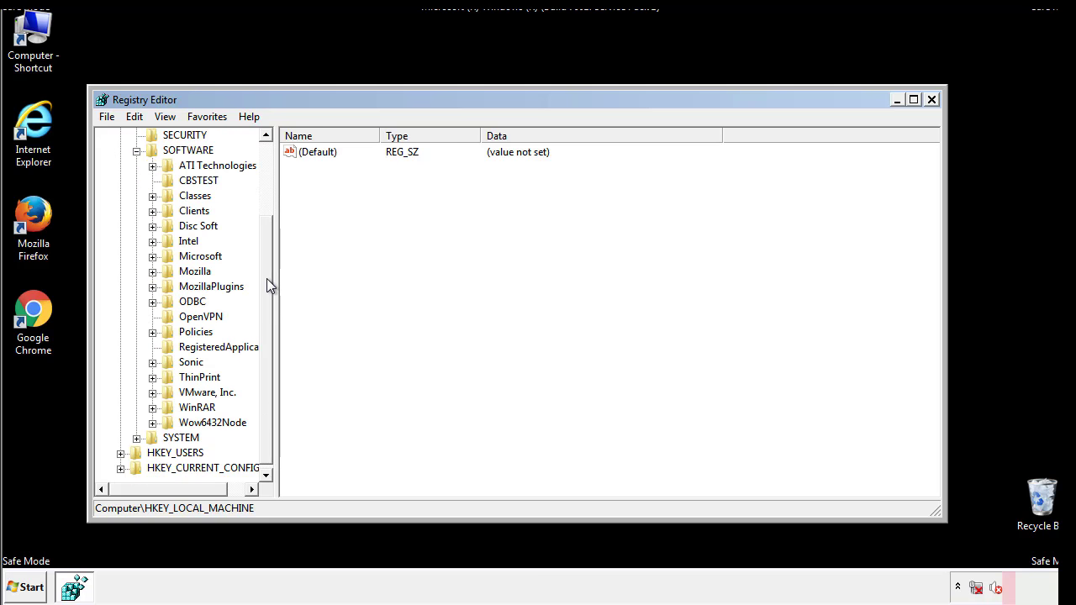
pyautogui.click(152, 256)
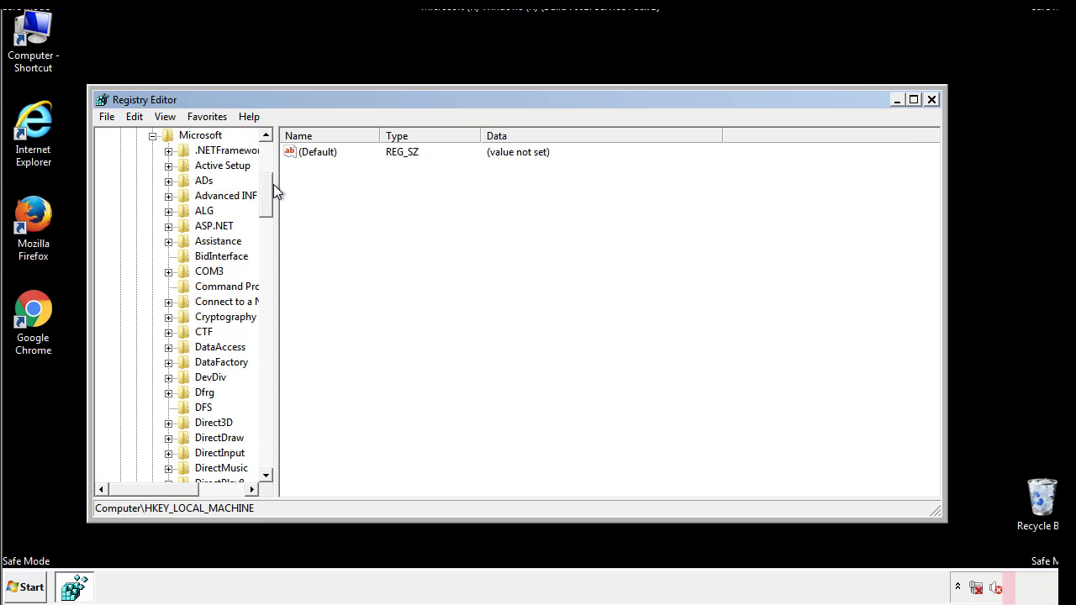
pyautogui.moveTo(265, 206)
pyautogui.mouseDown()
pyautogui.moveTo(267, 445)
pyautogui.moveTo(267, 430)
pyautogui.mouseUp()
pyautogui.click(169, 256)
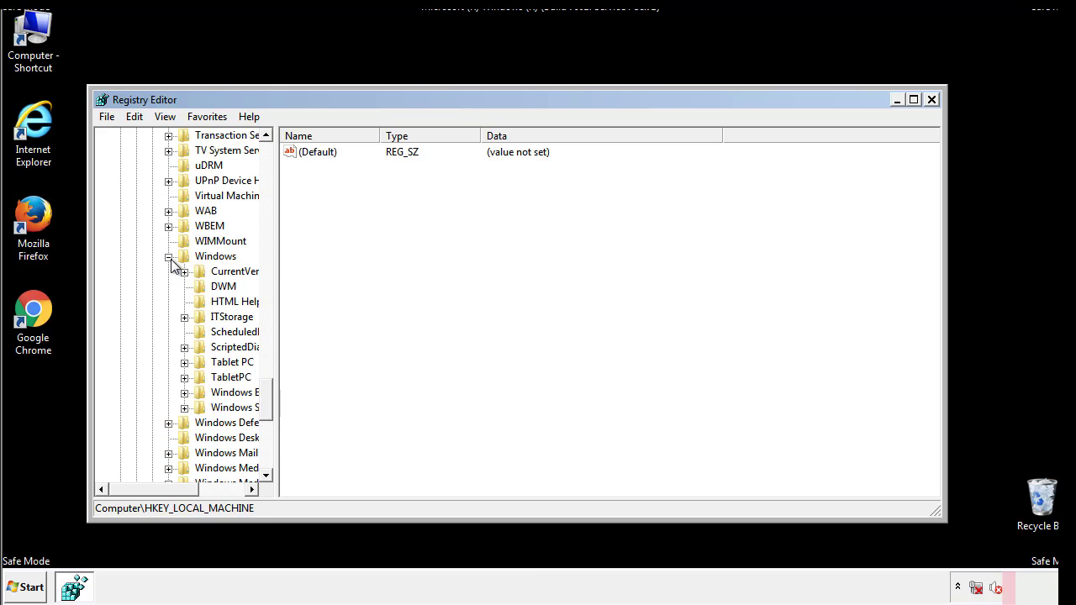
pyautogui.moveTo(149, 489); pyautogui.dragTo(168, 494)
pyautogui.click(139, 273)
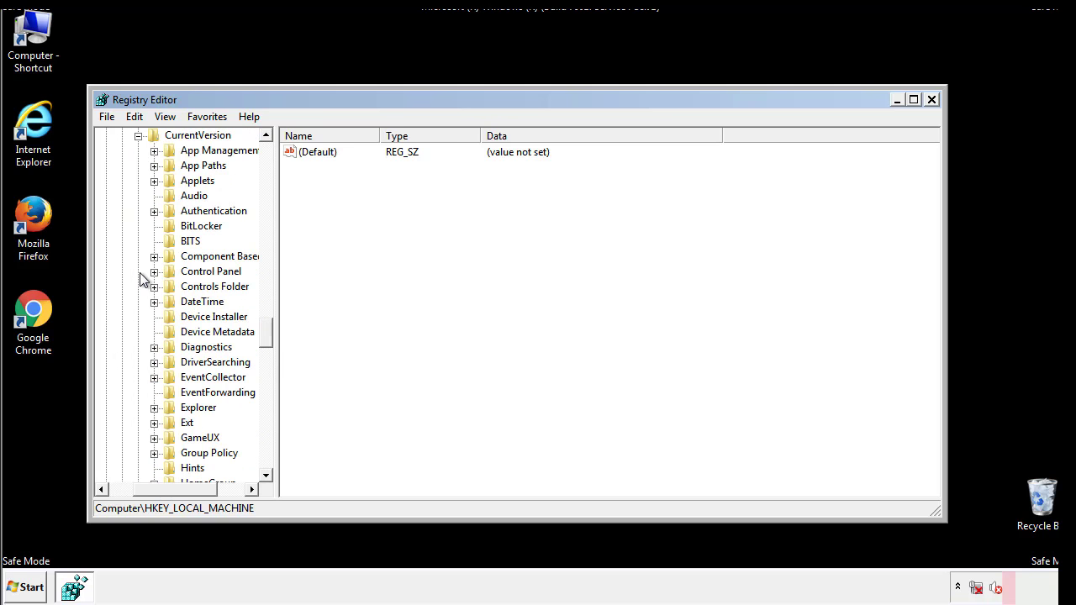
pyautogui.moveTo(273, 336); pyautogui.dragTo(267, 390)
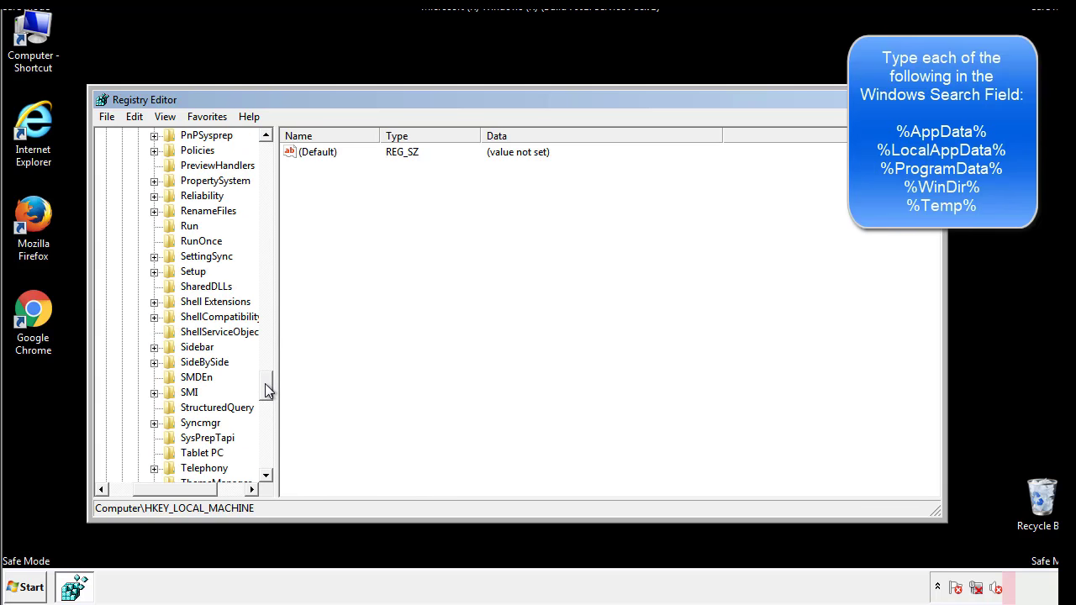
# Delete the tappi.loc value from the HKLM Run key, leaving only VMware User Process.
pyautogui.click(176, 228)
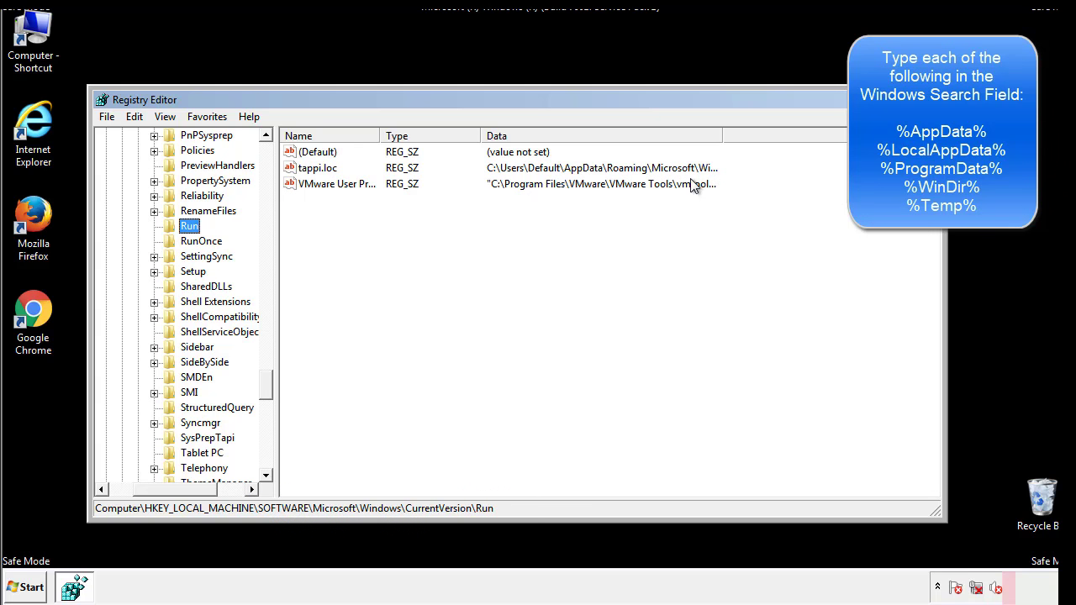
pyautogui.click(320, 173)
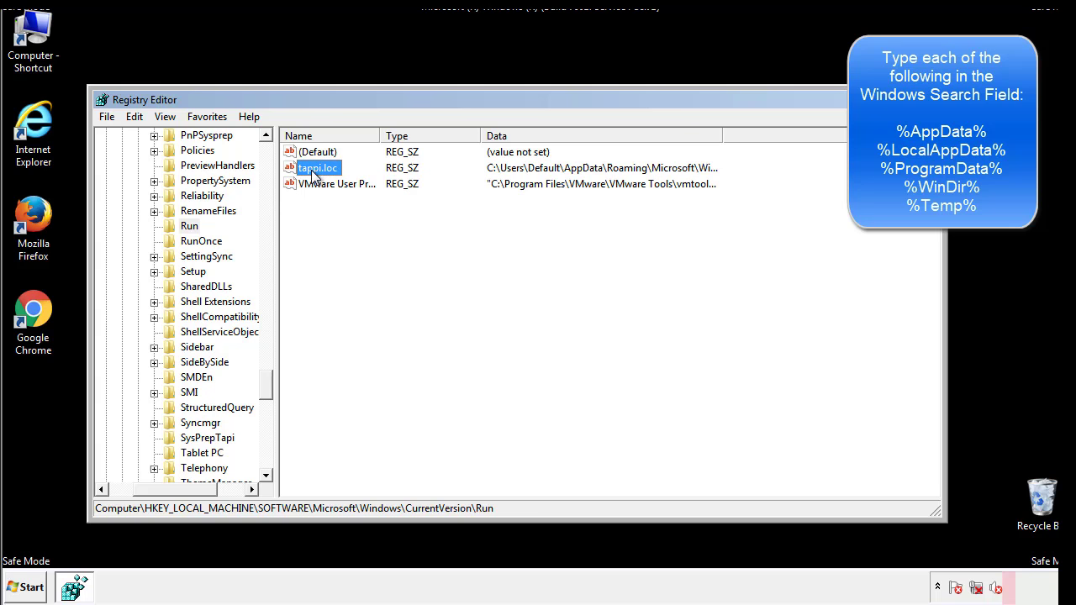
pyautogui.rightClick(311, 170)
pyautogui.click(337, 219)
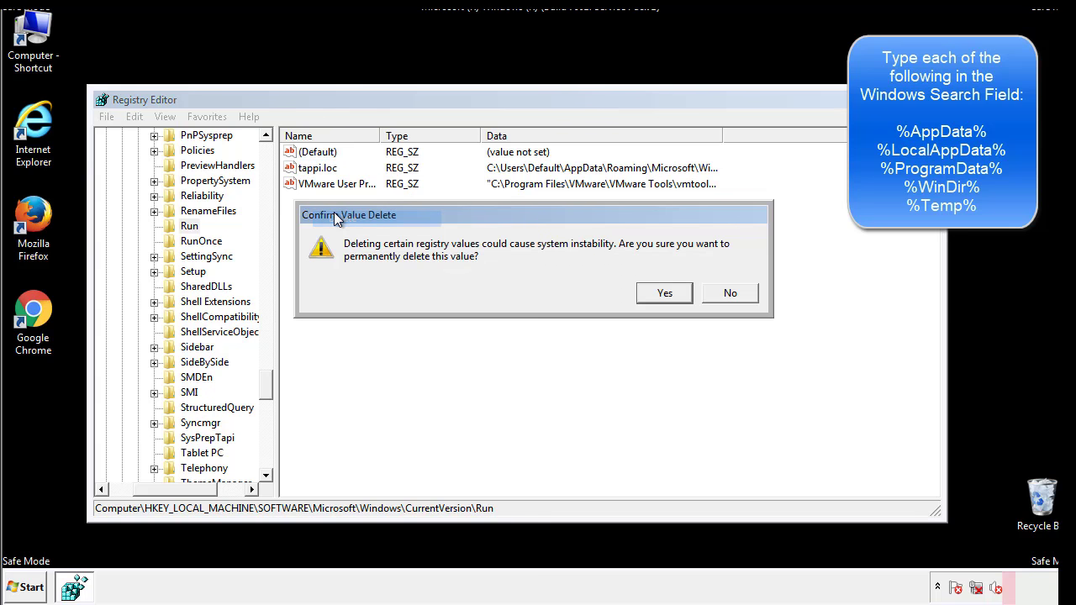
pyautogui.click(654, 295)
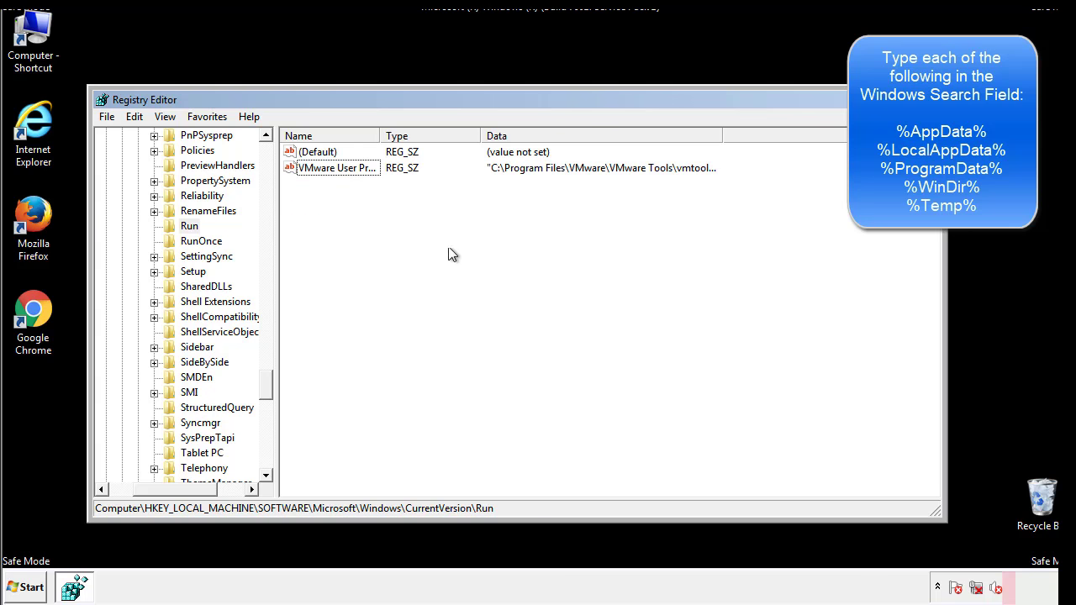
pyautogui.moveTo(265, 383); pyautogui.dragTo(269, 459)
pyautogui.moveTo(178, 490); pyautogui.dragTo(131, 498)
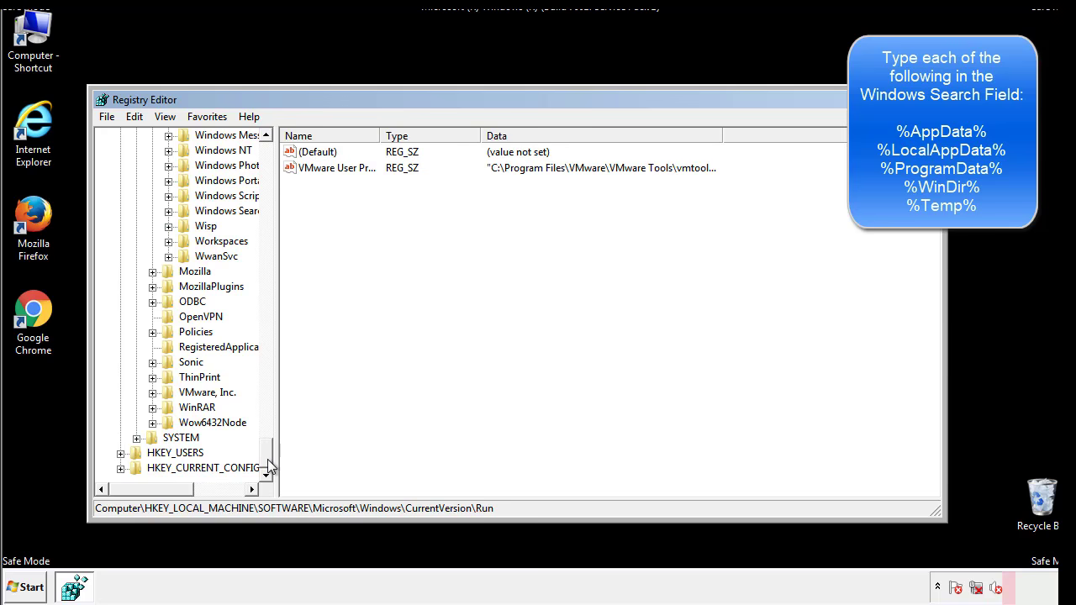
# Collapse HKEY_LOCAL_MACHINE and expand HKEY_CURRENT_USER\Software\Microsoft\Windows\CurrentVersion.
pyautogui.moveTo(269, 468); pyautogui.dragTo(277, 165)
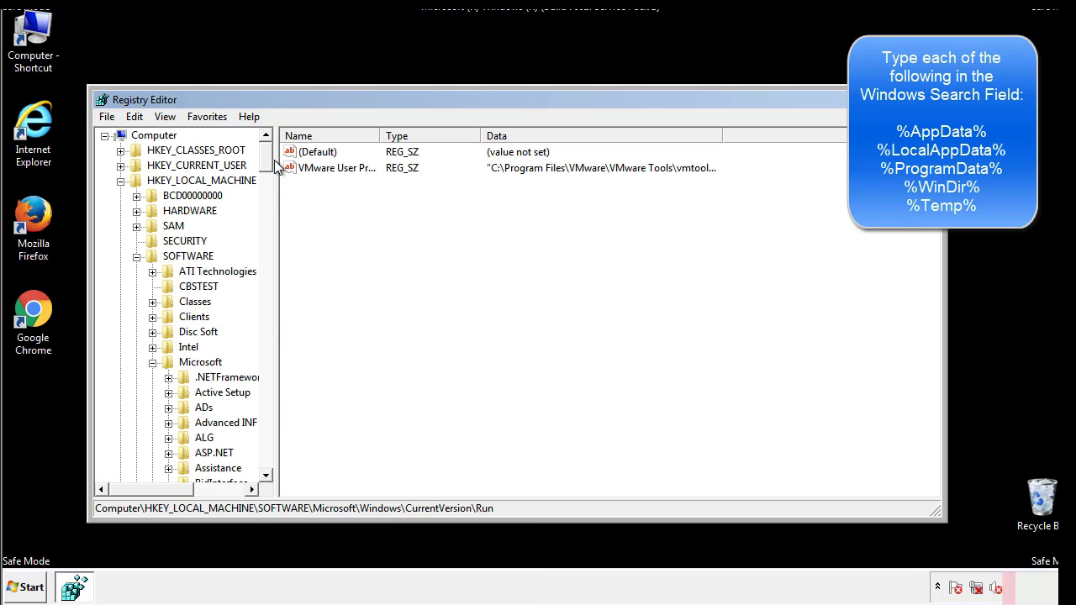
pyautogui.click(121, 180)
pyautogui.click(120, 166)
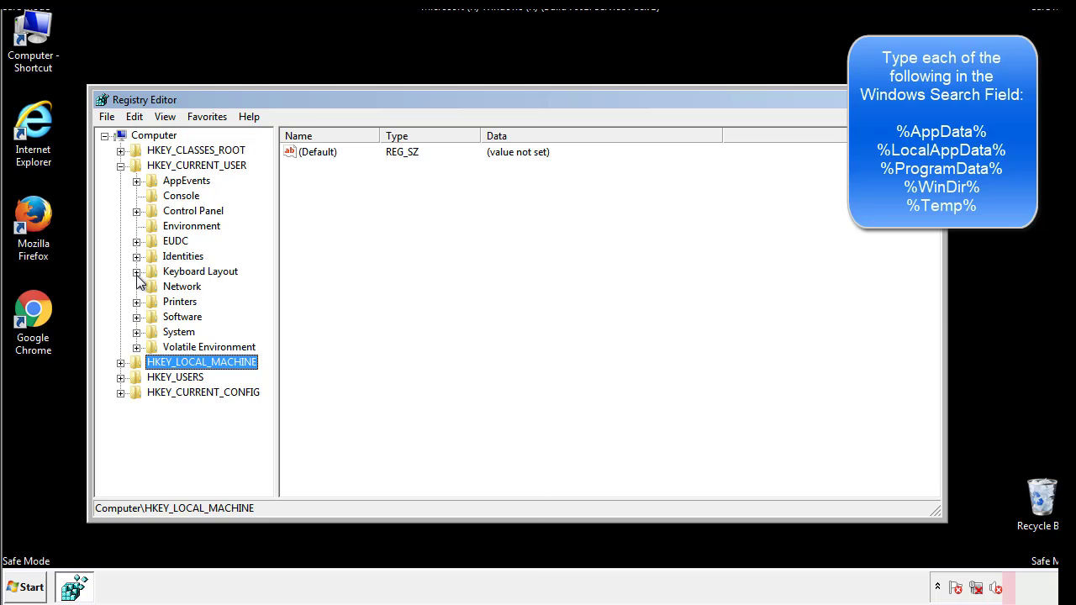
pyautogui.click(137, 317)
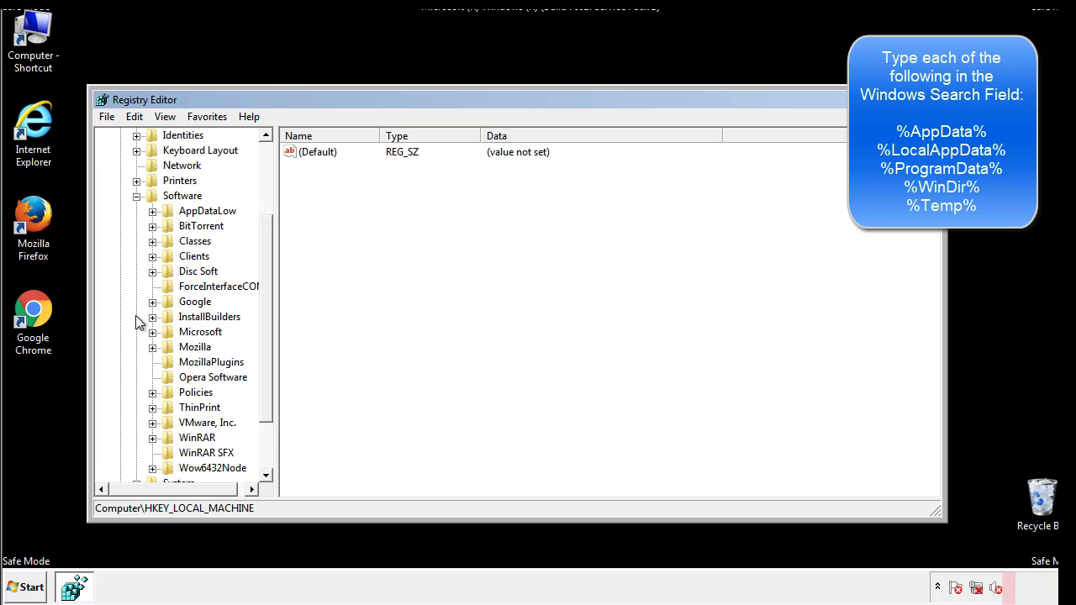
pyautogui.moveTo(264, 306); pyautogui.dragTo(264, 320)
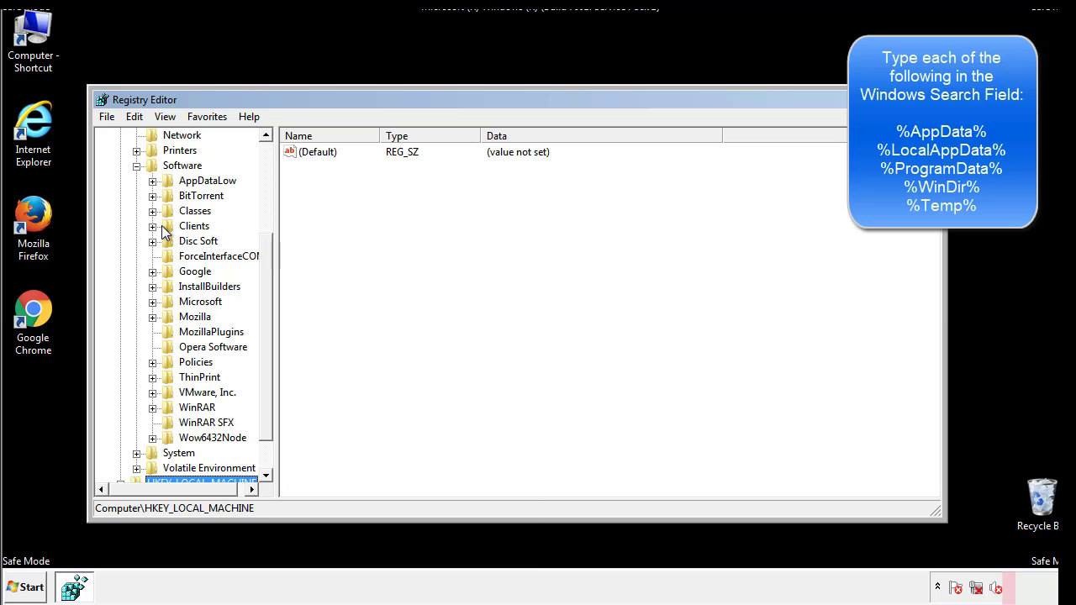
pyautogui.click(152, 301)
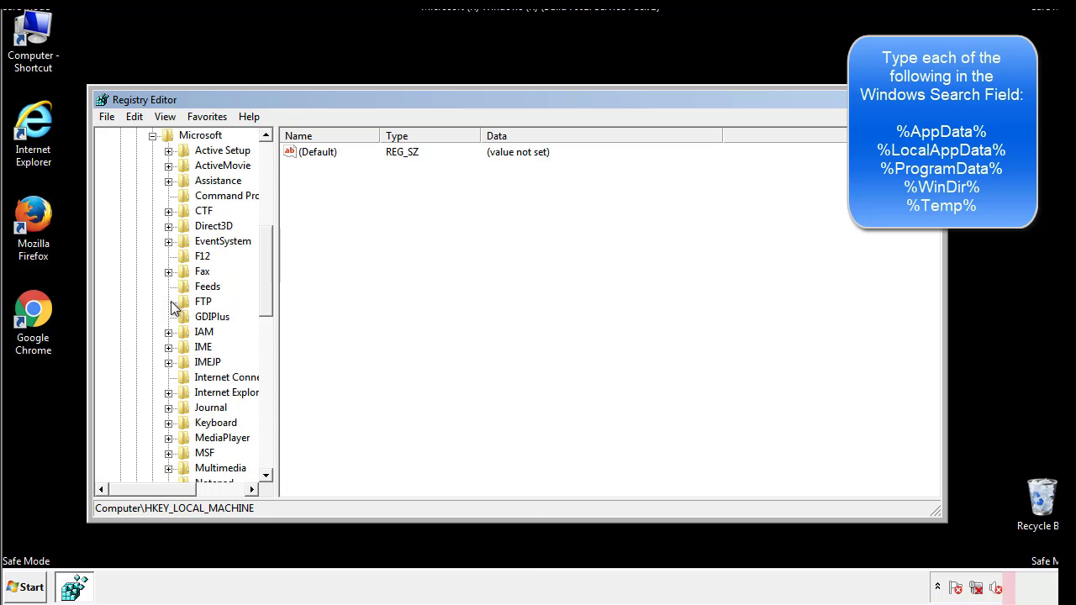
pyautogui.moveTo(264, 245); pyautogui.dragTo(264, 350)
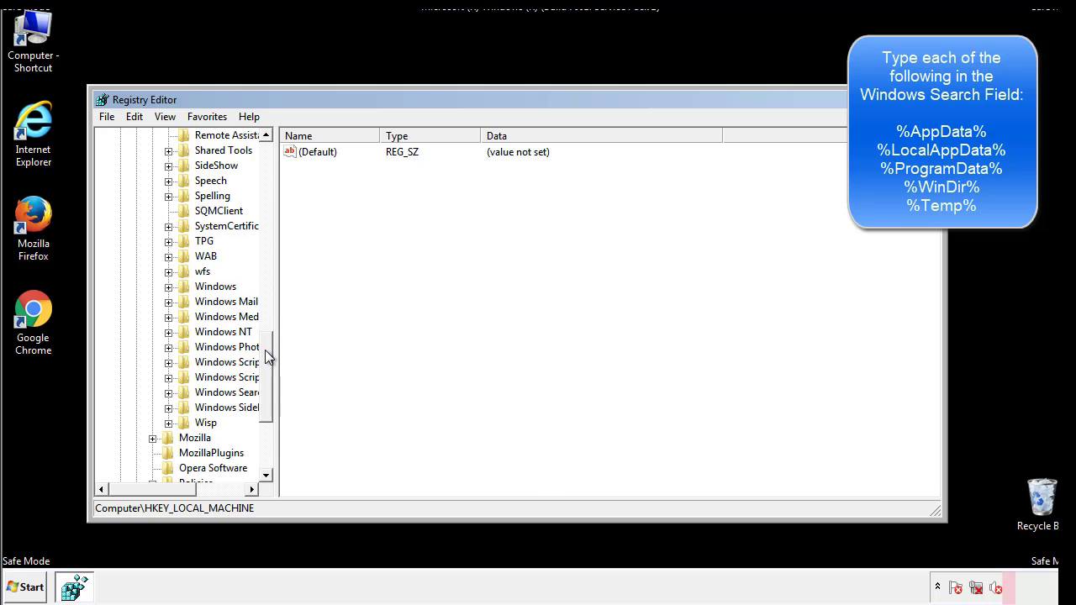
pyautogui.click(169, 287)
pyautogui.click(185, 302)
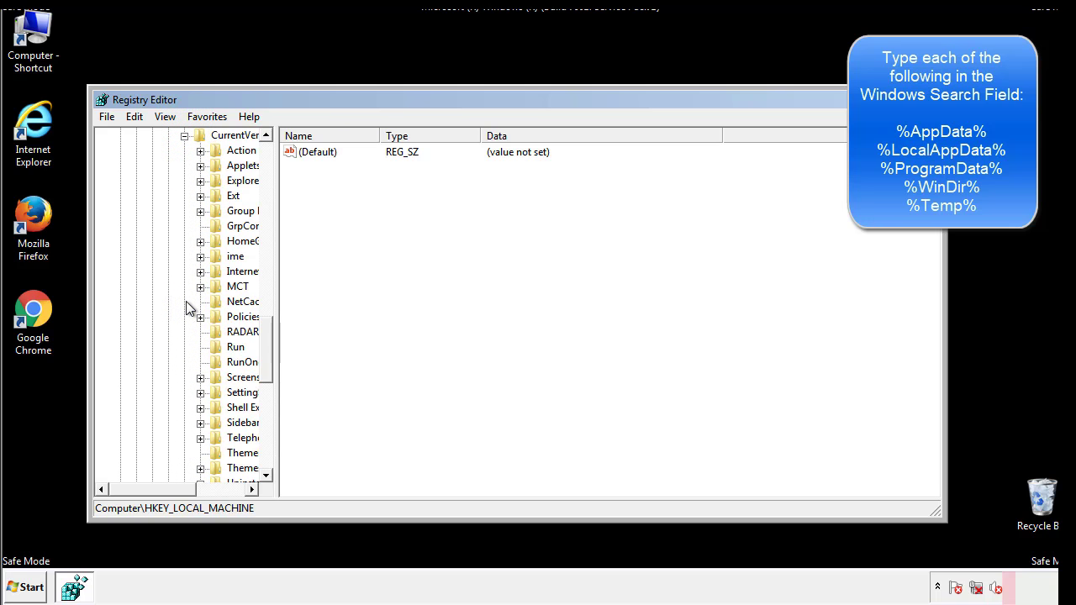
# Review the HKCU Run key, containing only a DAEMON Tools Lite entry, then collapse Windows.
pyautogui.moveTo(162, 494); pyautogui.dragTo(189, 490)
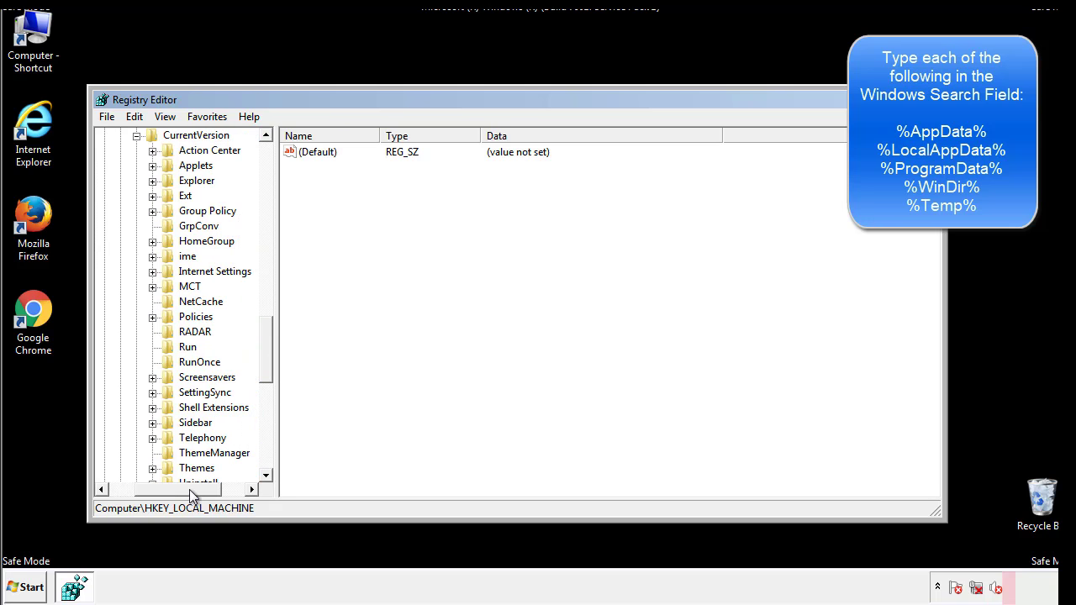
pyautogui.click(187, 347)
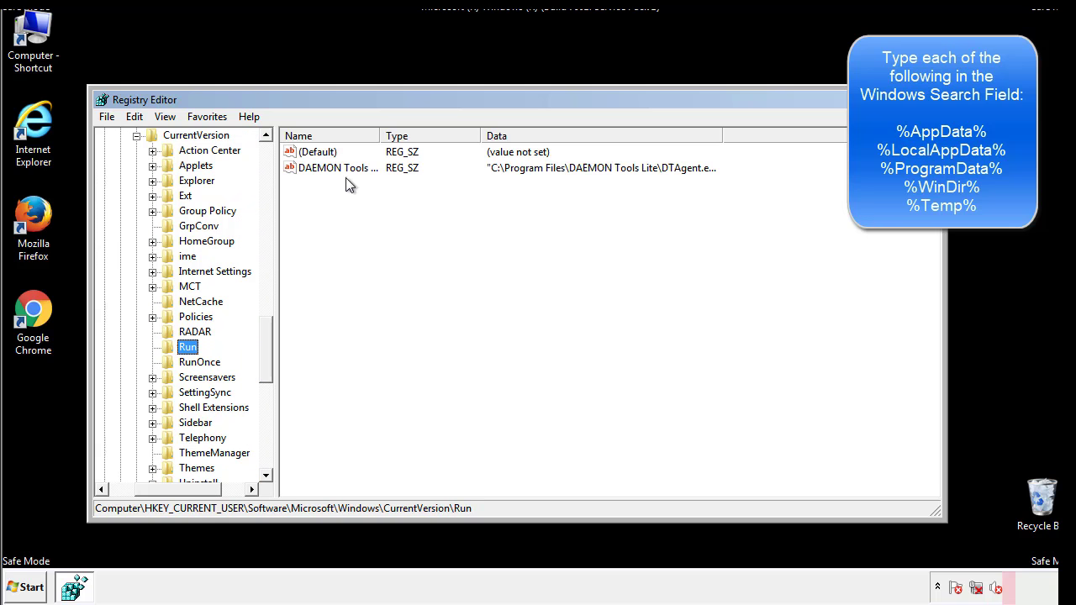
pyautogui.click(461, 198)
pyautogui.moveTo(179, 489); pyautogui.dragTo(150, 489)
pyautogui.moveTo(271, 364); pyautogui.dragTo(266, 351)
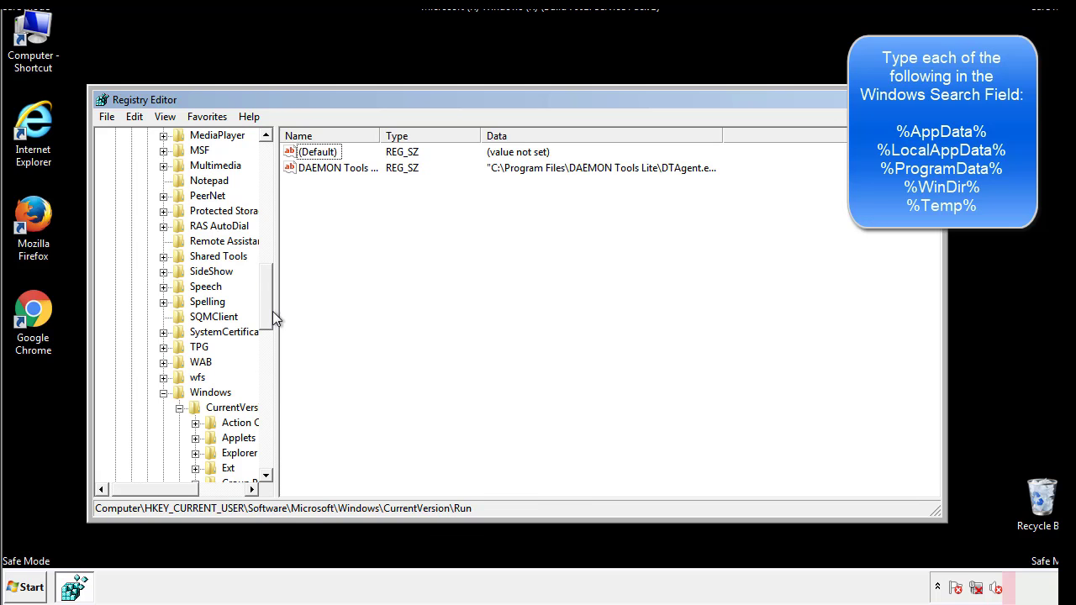
pyautogui.click(165, 392)
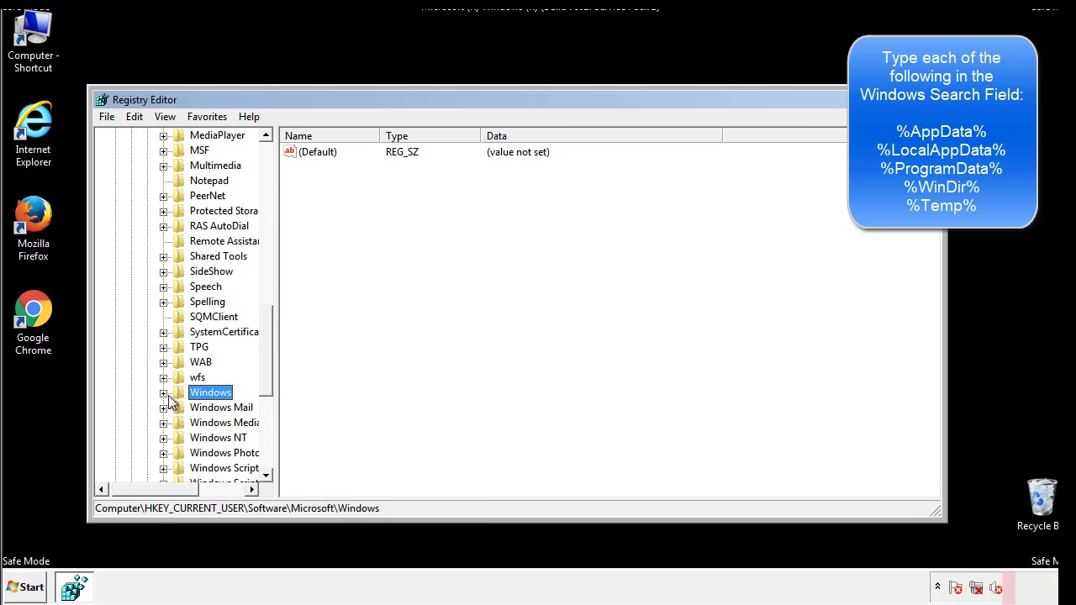
# Find %temp% in the registry, landing on the Temporary Files key's Folder value.
pyautogui.moveTo(270, 375); pyautogui.dragTo(271, 208)
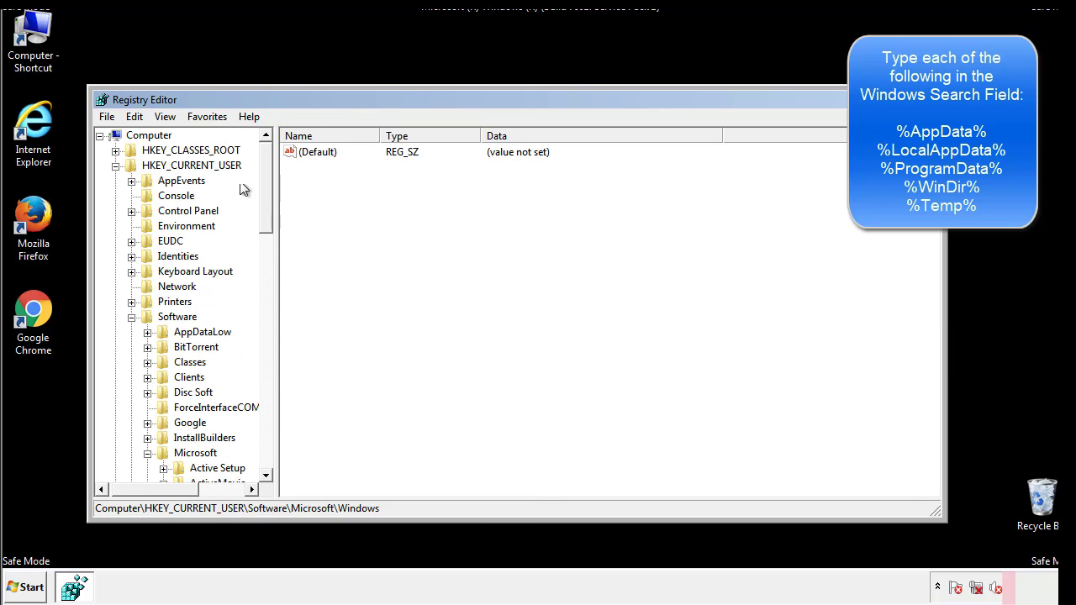
pyautogui.click(136, 117)
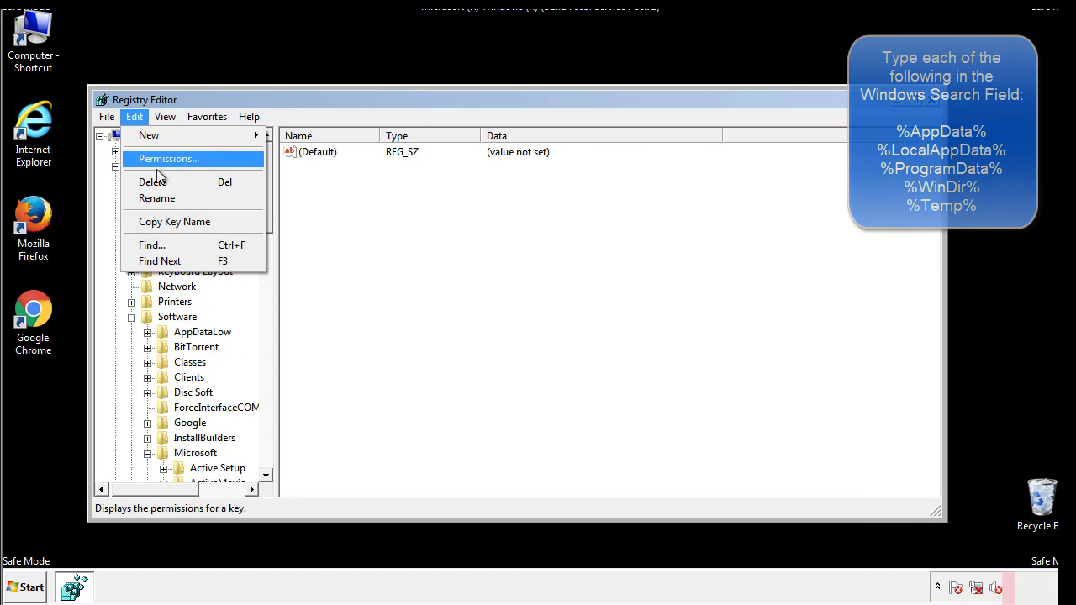
pyautogui.click(138, 243)
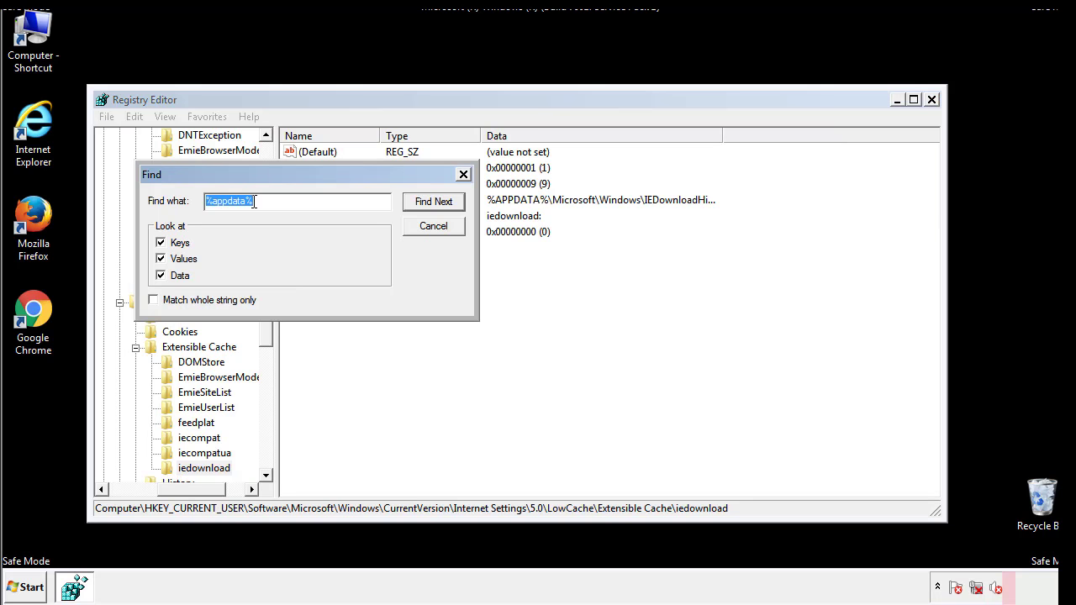
pyautogui.write('%temp%')
pyautogui.press('Return')
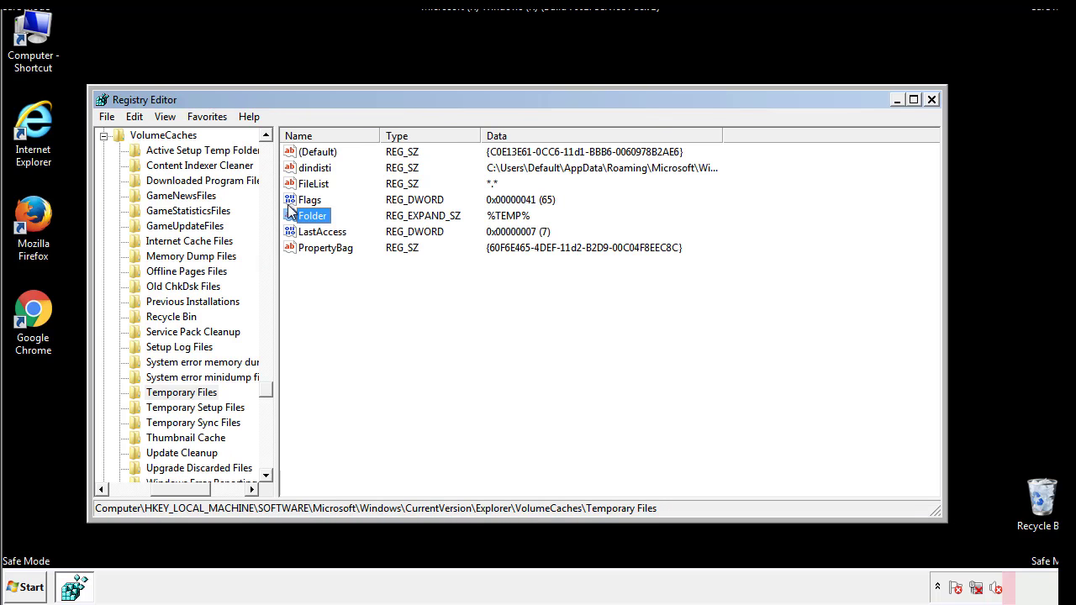
# Delete every Temporary Files value, including dindisti, so only (Default) remains.
pyautogui.click(439, 286)
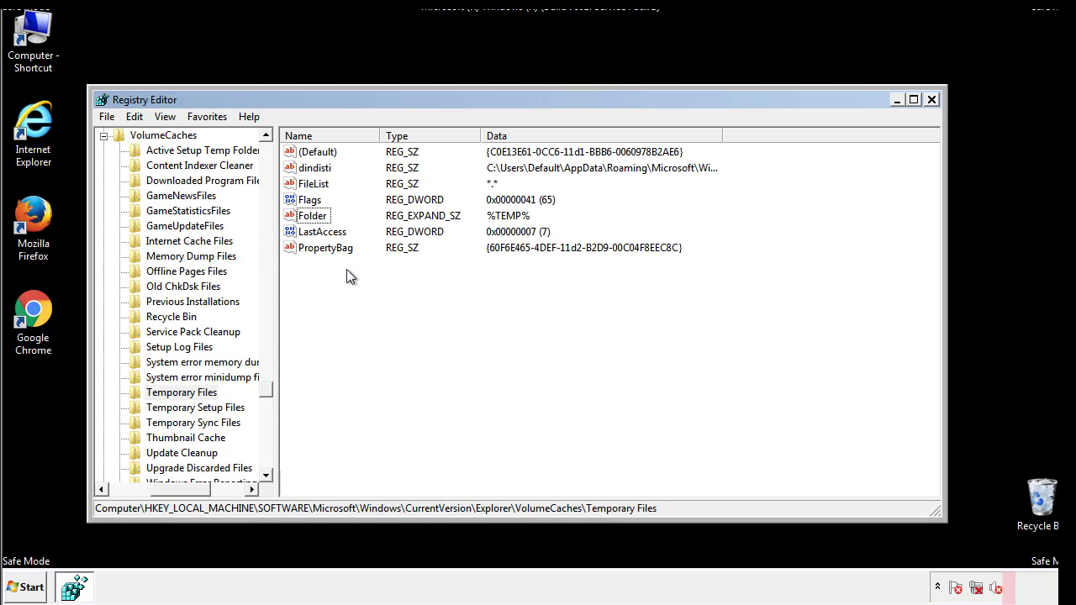
pyautogui.moveTo(345, 269); pyautogui.dragTo(306, 156)
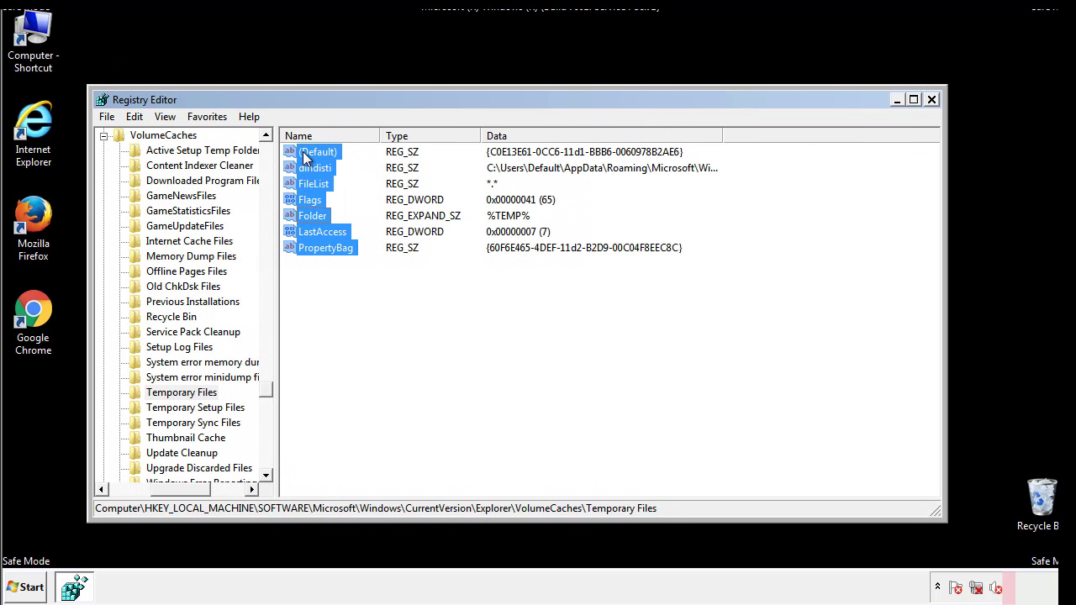
pyautogui.rightClick(304, 155)
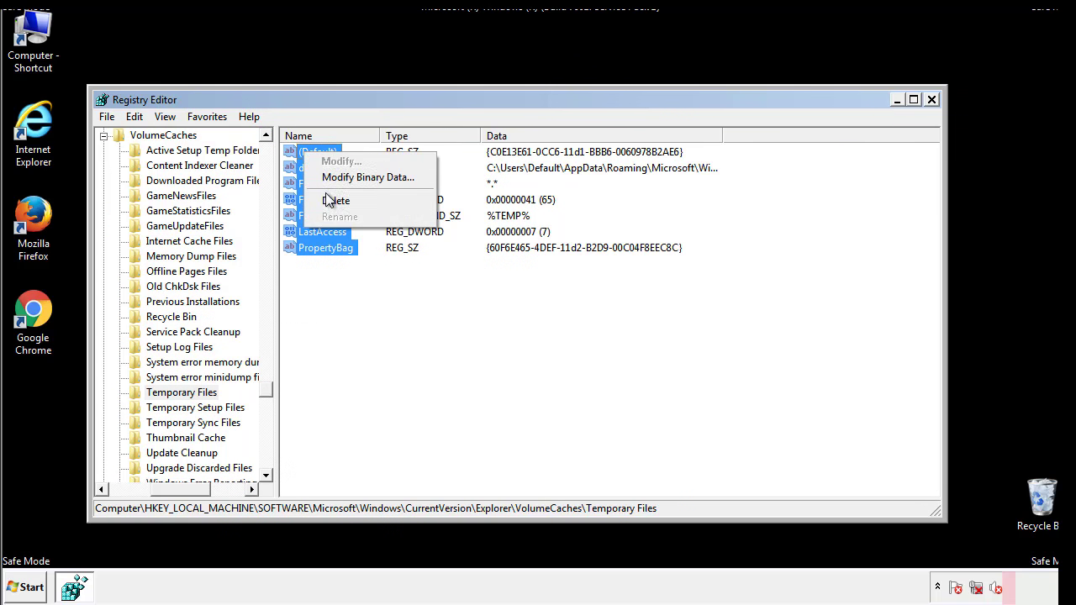
pyautogui.click(328, 201)
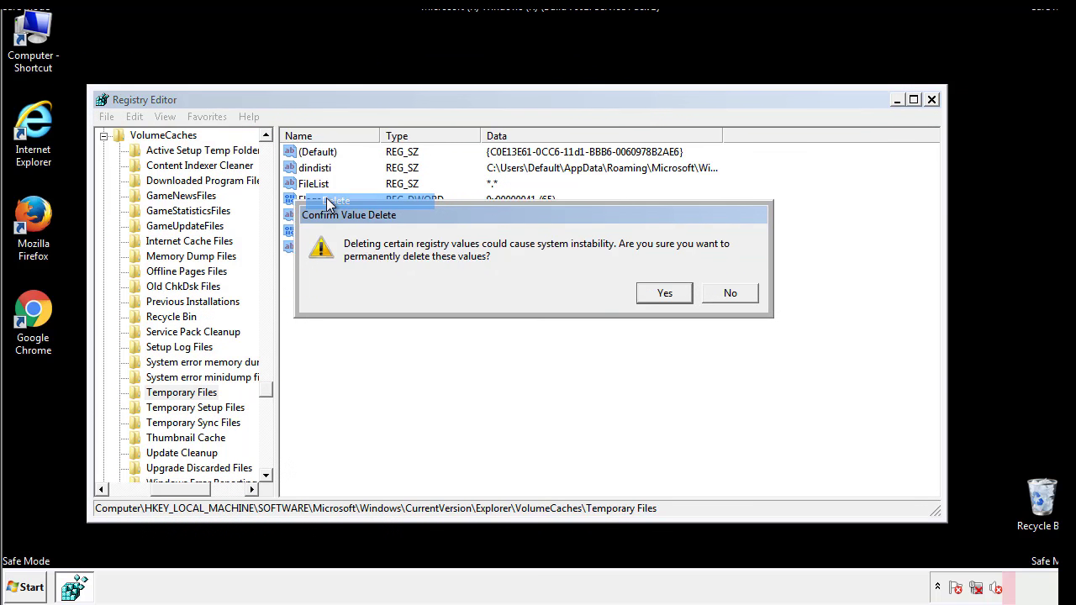
pyautogui.click(685, 299)
pyautogui.click(375, 206)
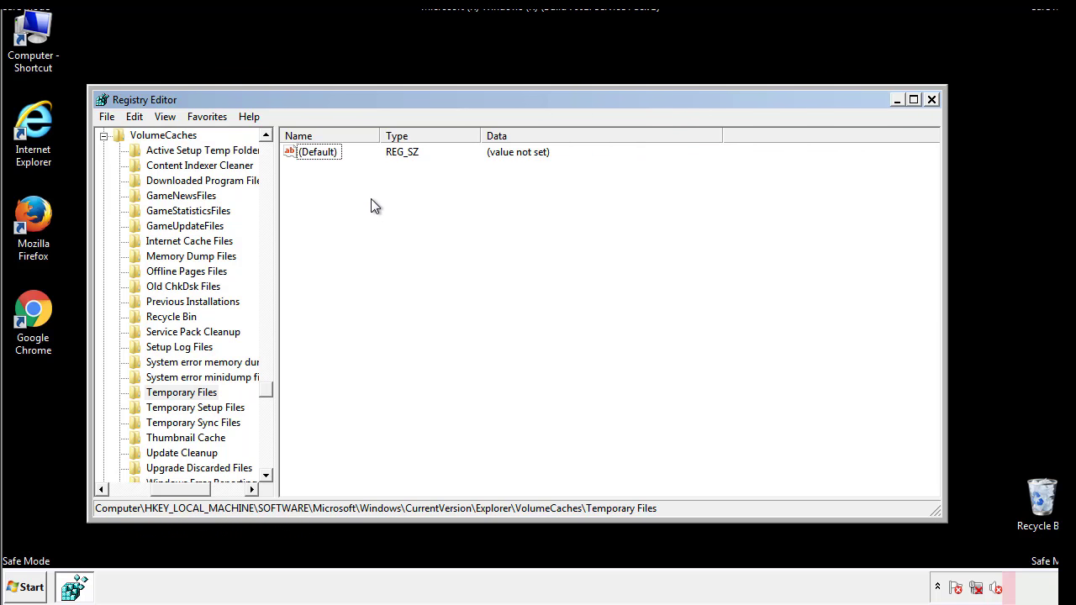
# Close Registry Editor and launch System Configuration via a Start menu search for msconfig.
pyautogui.click(933, 100)
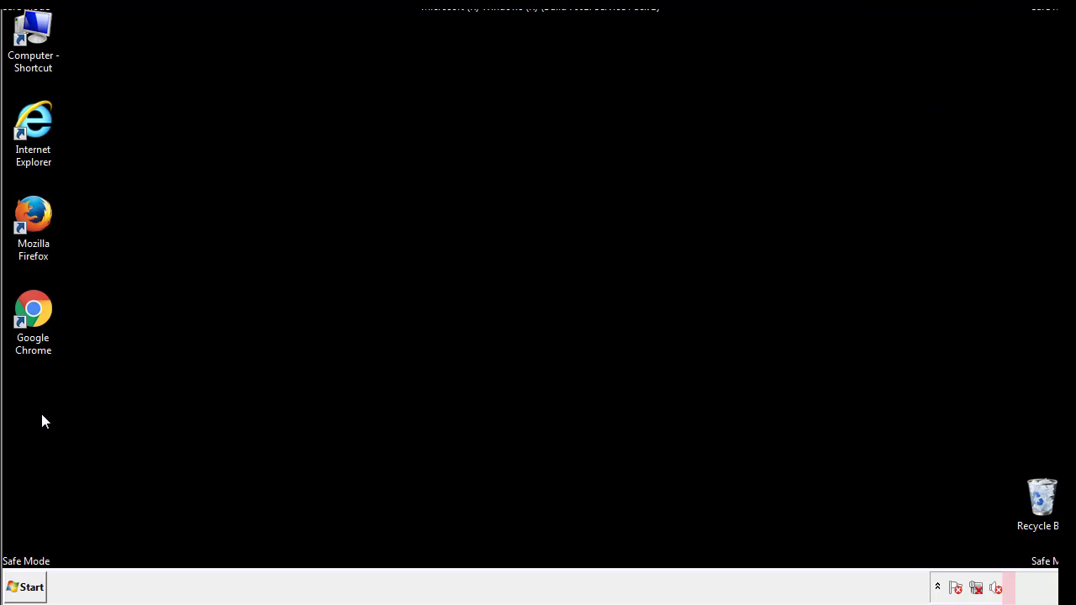
pyautogui.click(22, 593)
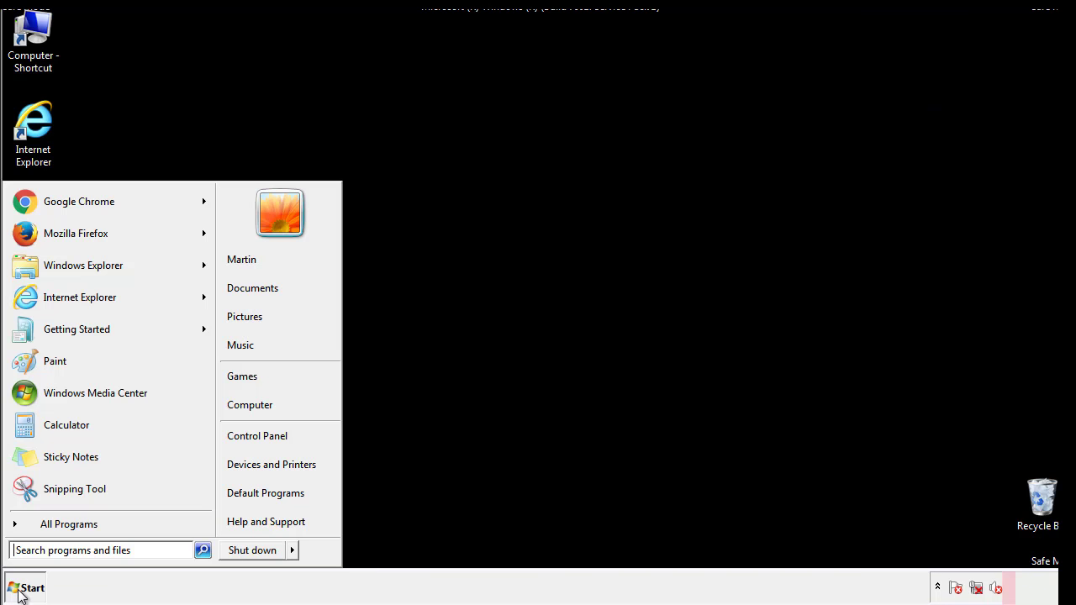
pyautogui.click(58, 549)
pyautogui.write('mscon')
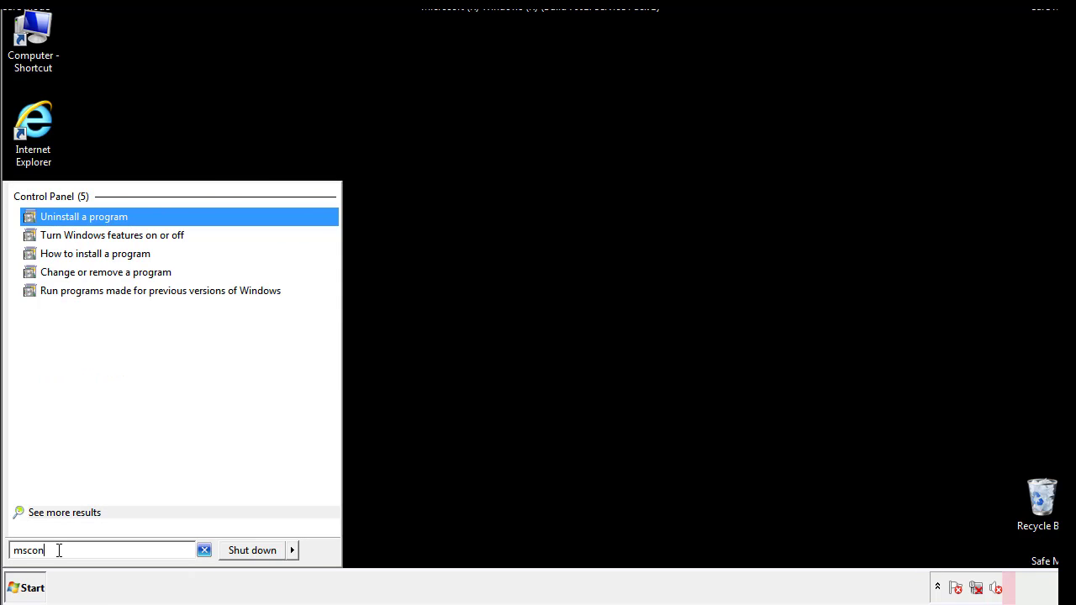
pyautogui.write('fig')
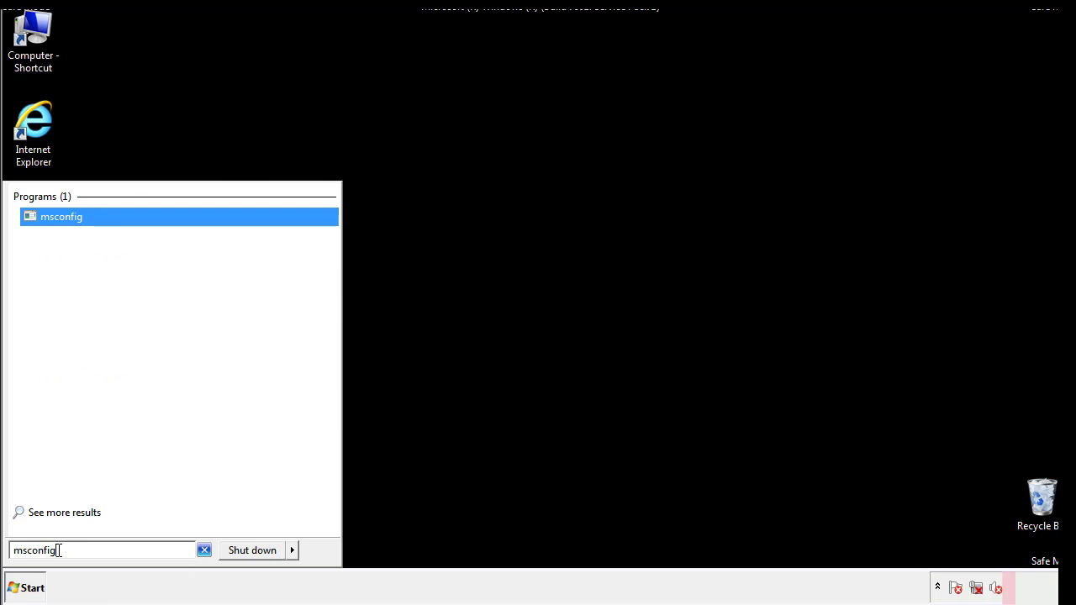
pyautogui.press('Return')
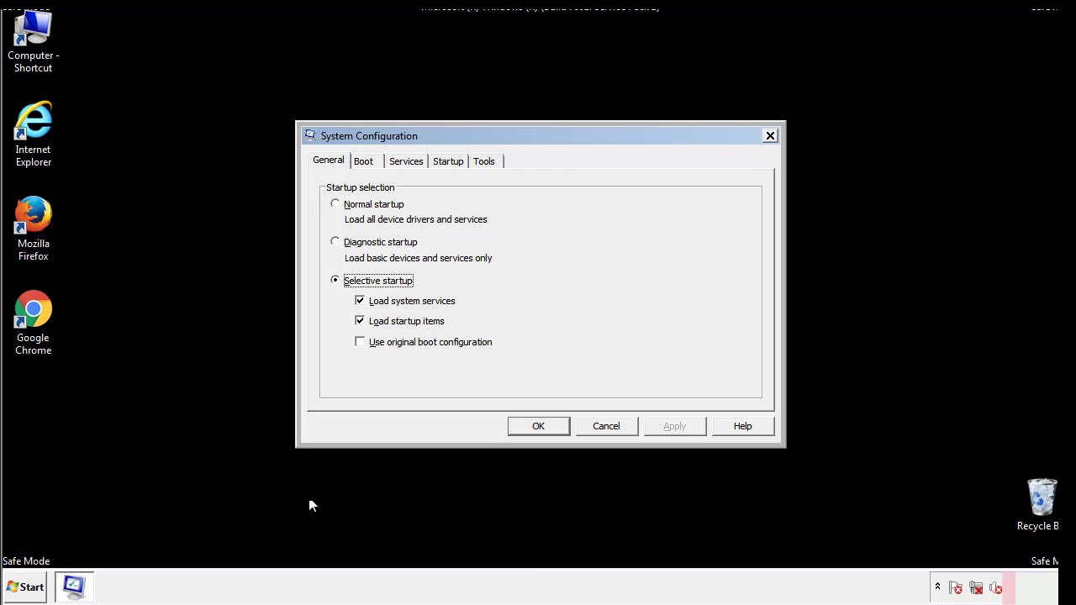
# Uncheck Safe boot on the Boot tab, apply and confirm, then restart Windows normally.
pyautogui.click(366, 160)
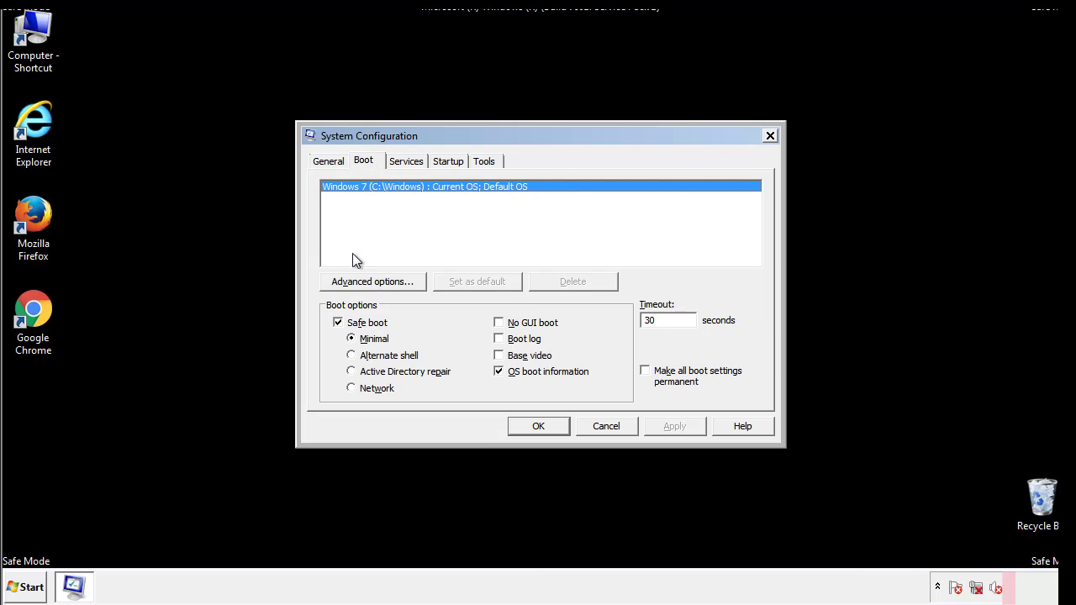
pyautogui.click(341, 324)
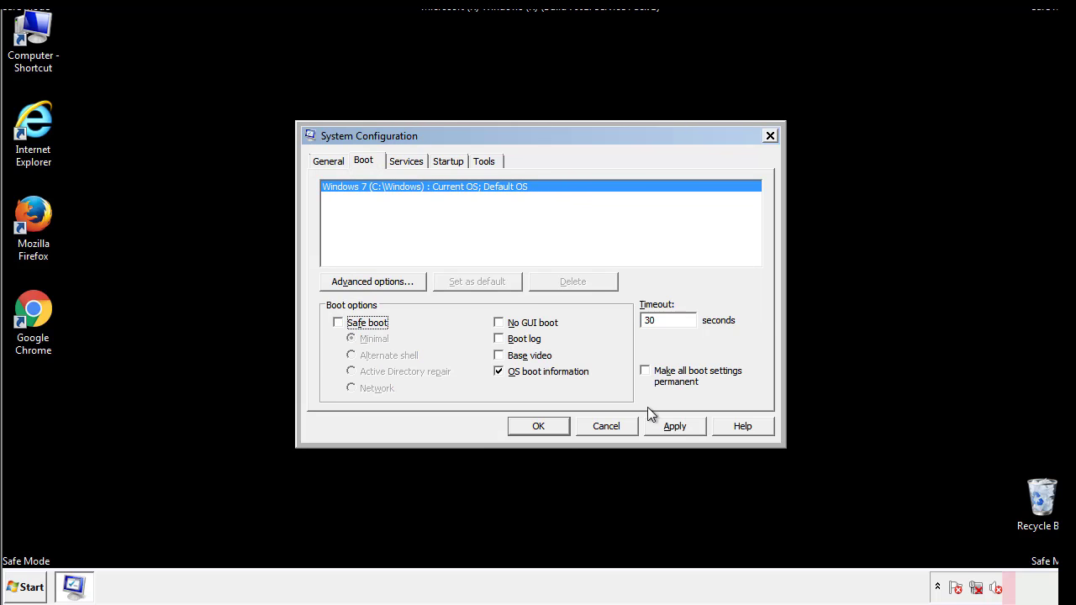
pyautogui.click(677, 425)
pyautogui.click(536, 427)
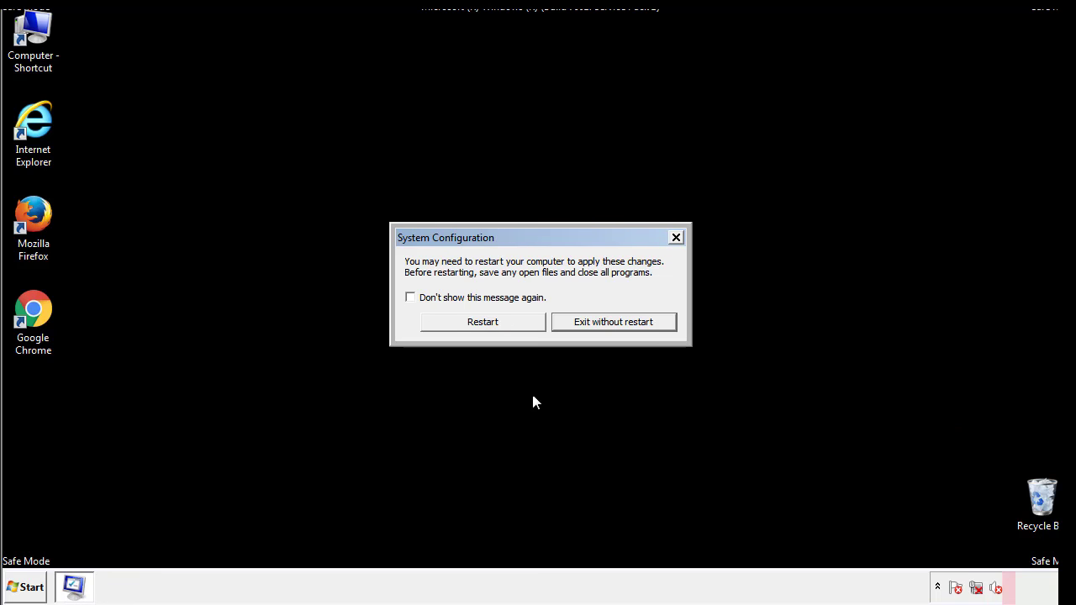
pyautogui.click(498, 328)
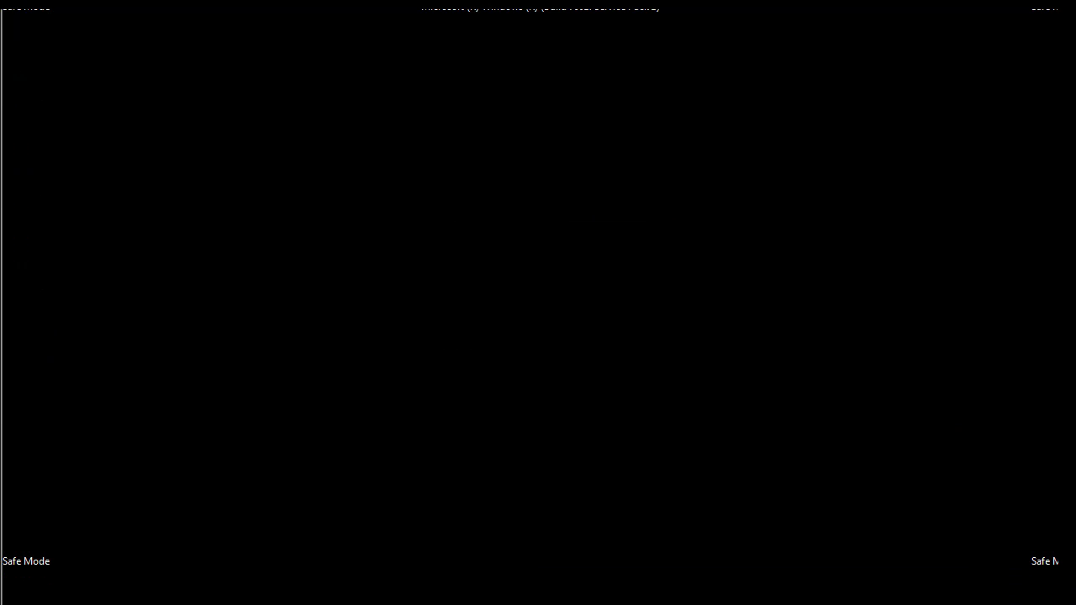